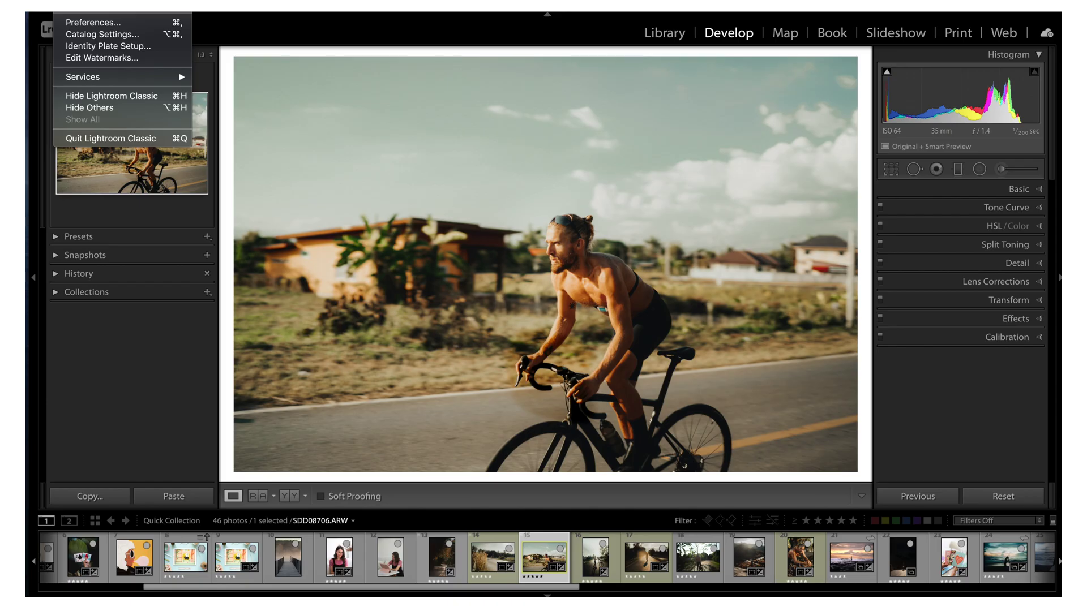
{"action": "left_click", "coordinate": [124, 10]}
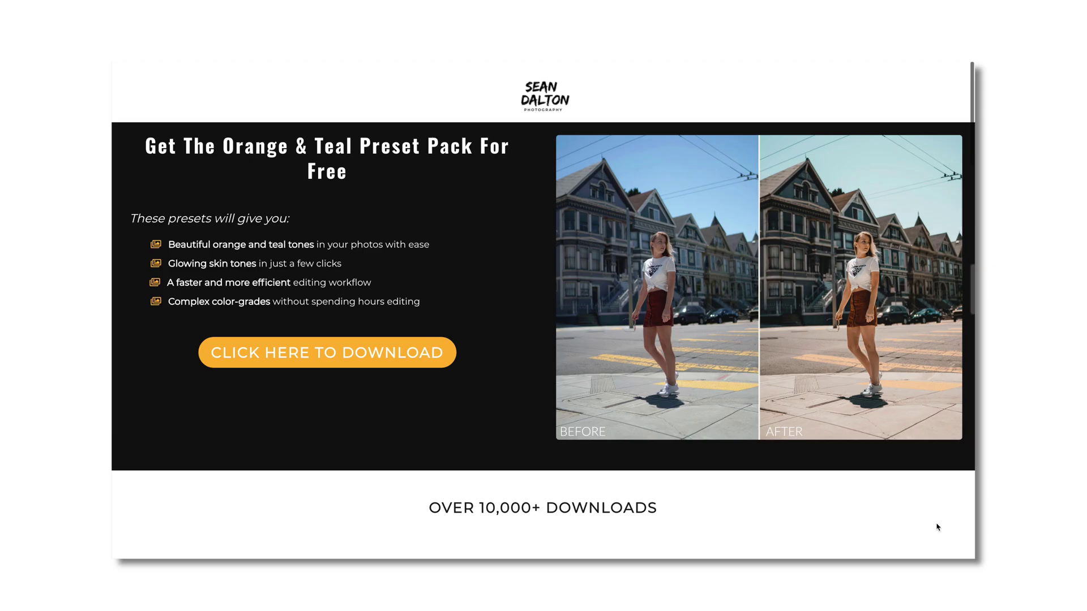
Look through the Orange & Teal Preset Pack web page, including its before and after photos and FAQs
{"action": "scroll", "coordinate": [937, 528], "scroll_direction": "down", "scroll_amount": 7}
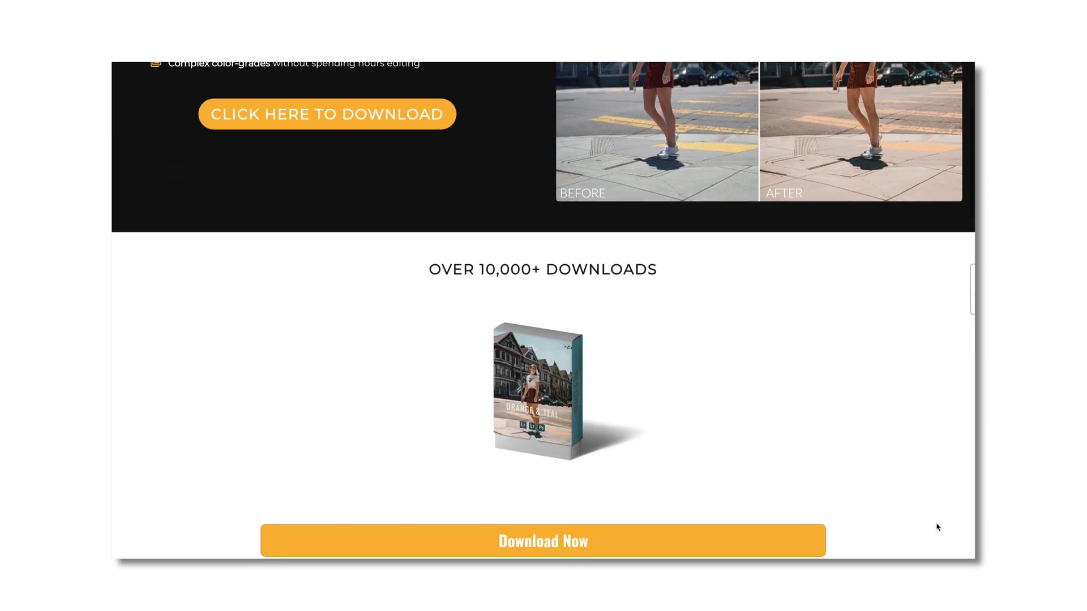
{"action": "scroll", "coordinate": [937, 527], "scroll_direction": "down", "scroll_amount": 7}
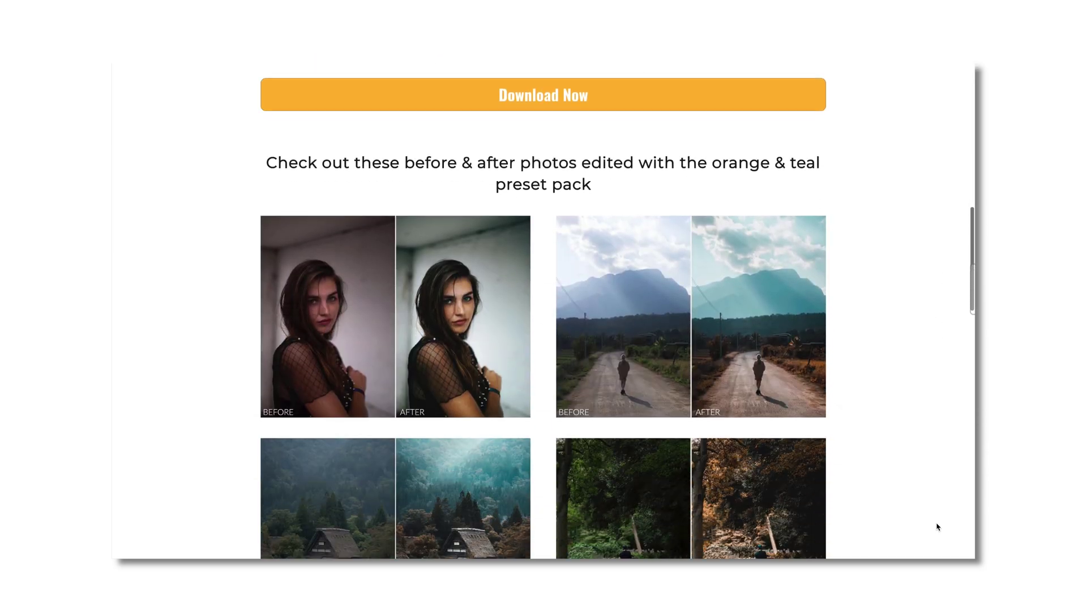
{"action": "scroll", "coordinate": [936, 528], "scroll_direction": "down", "scroll_amount": 7}
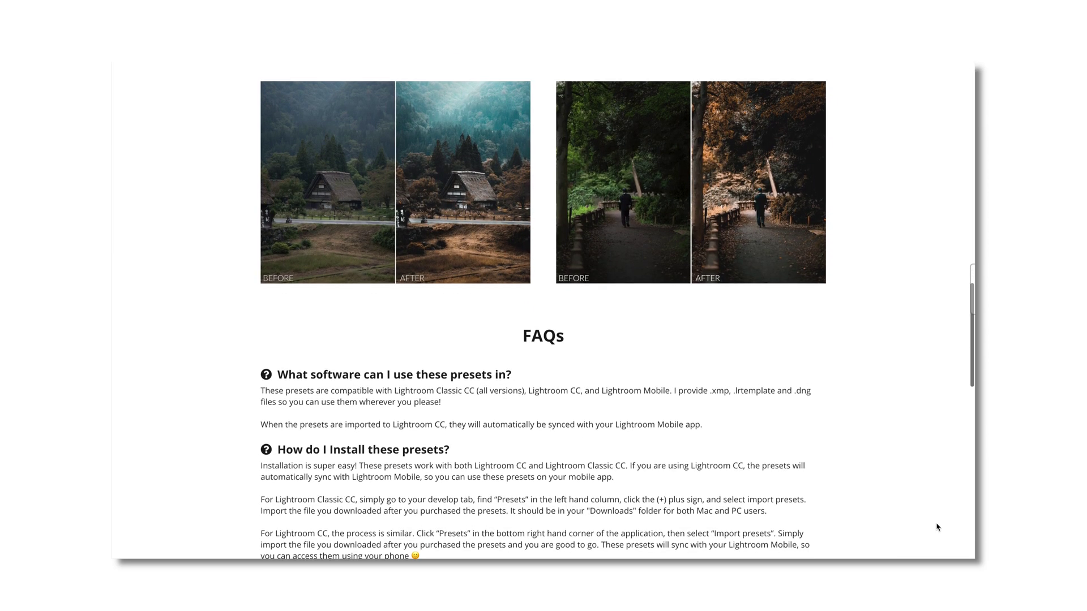
{"action": "scroll", "coordinate": [937, 527], "scroll_direction": "up", "scroll_amount": 20}
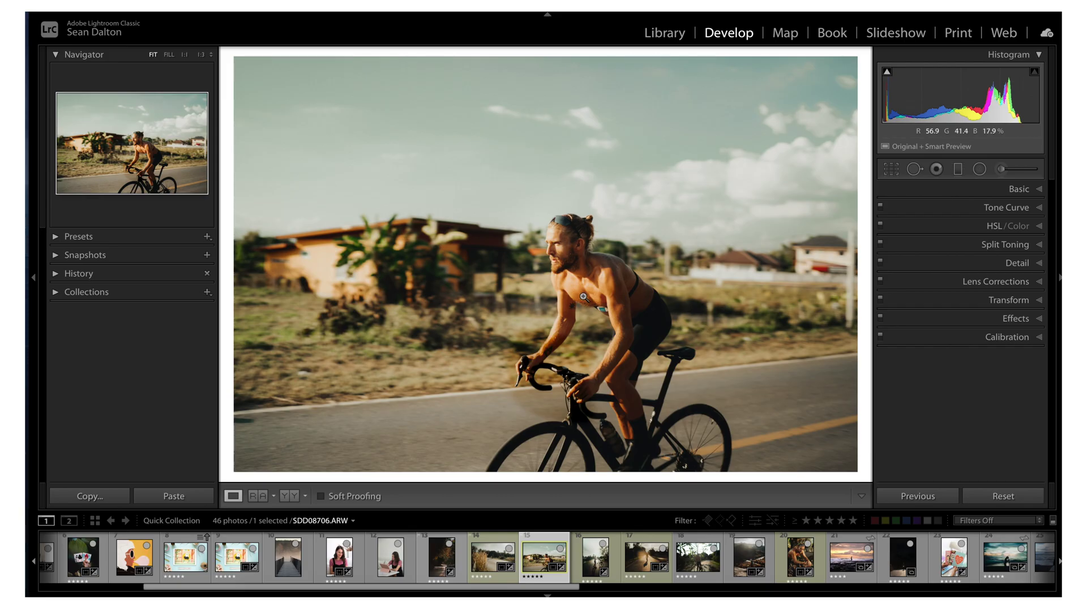
Lower the midpoint of the red channel tone curve slightly on the cyclist photo
{"action": "left_click", "coordinate": [961, 138]}
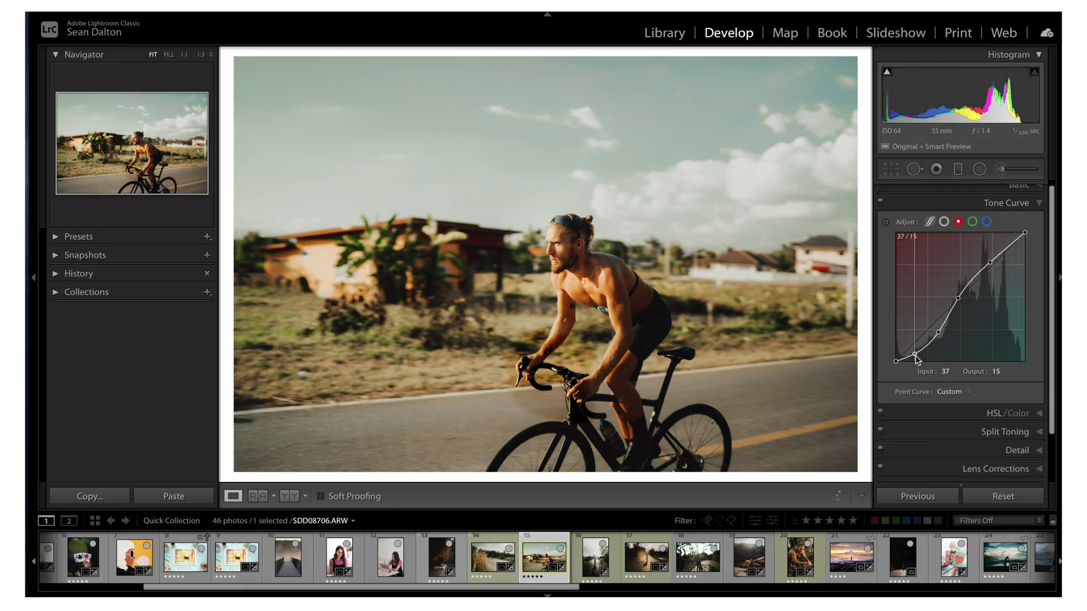
{"action": "left_click_drag", "start_coordinate": [957, 294], "coordinate": [956, 303]}
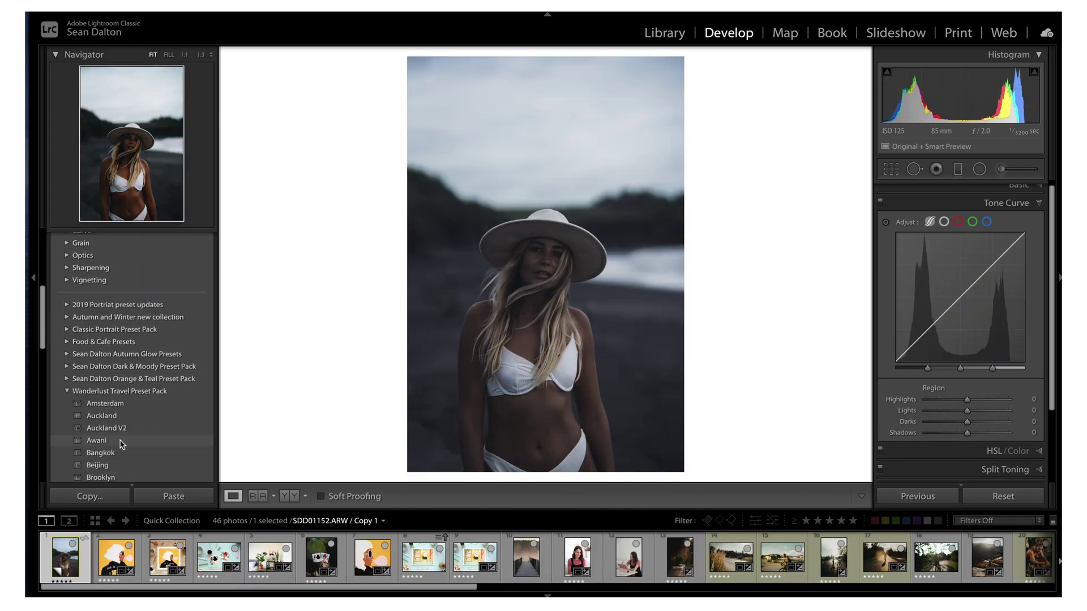
Apply the Awani preset from the Wanderlust Travel Preset Pack to the beach portrait
{"action": "left_click", "coordinate": [96, 440]}
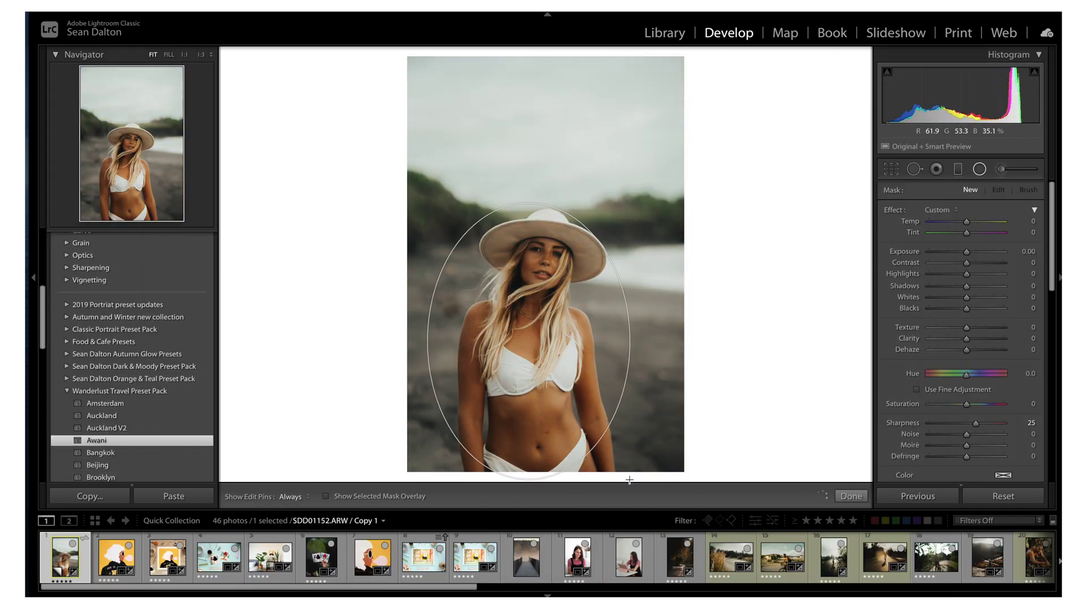
Invert the radial mask around the woman, set its Color range mask amount to 90, and shift its Hue
{"action": "left_click", "coordinate": [915, 413]}
{"action": "left_click_drag", "start_coordinate": [966, 459], "coordinate": [982, 459]}
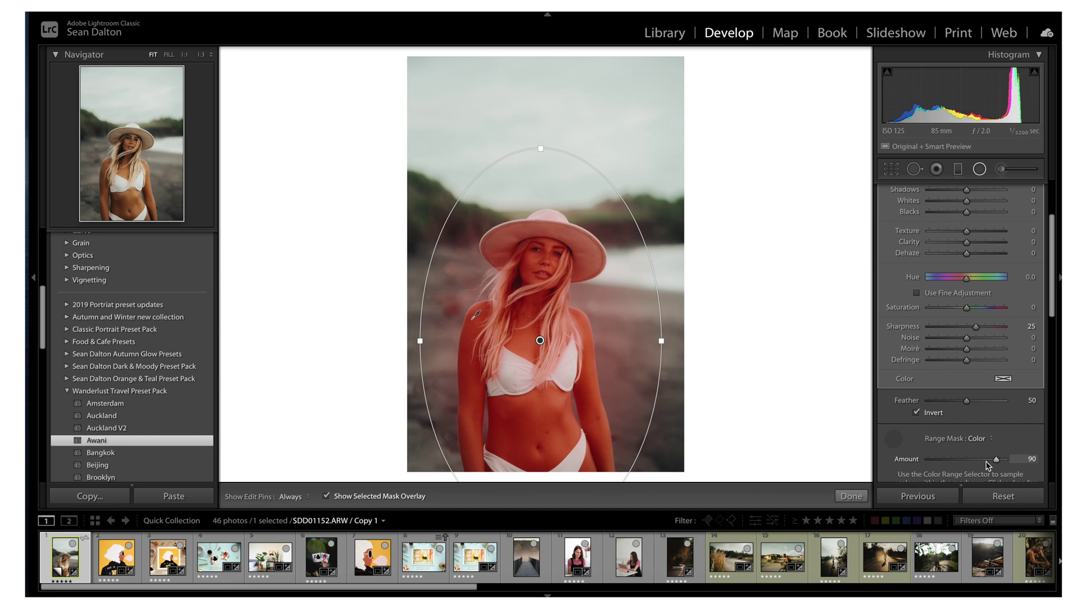
{"action": "left_click_drag", "start_coordinate": [966, 278], "coordinate": [989, 278]}
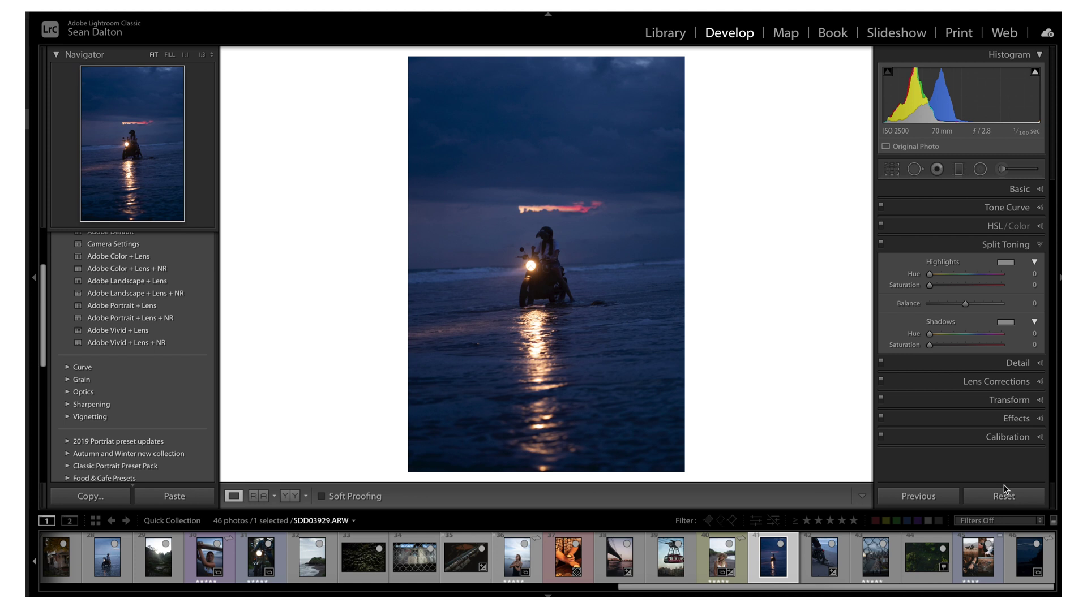
Try brightening the motorcycle beach photo to an exposure of about +2.40, and reset the exposure
{"action": "left_click", "coordinate": [1021, 189]}
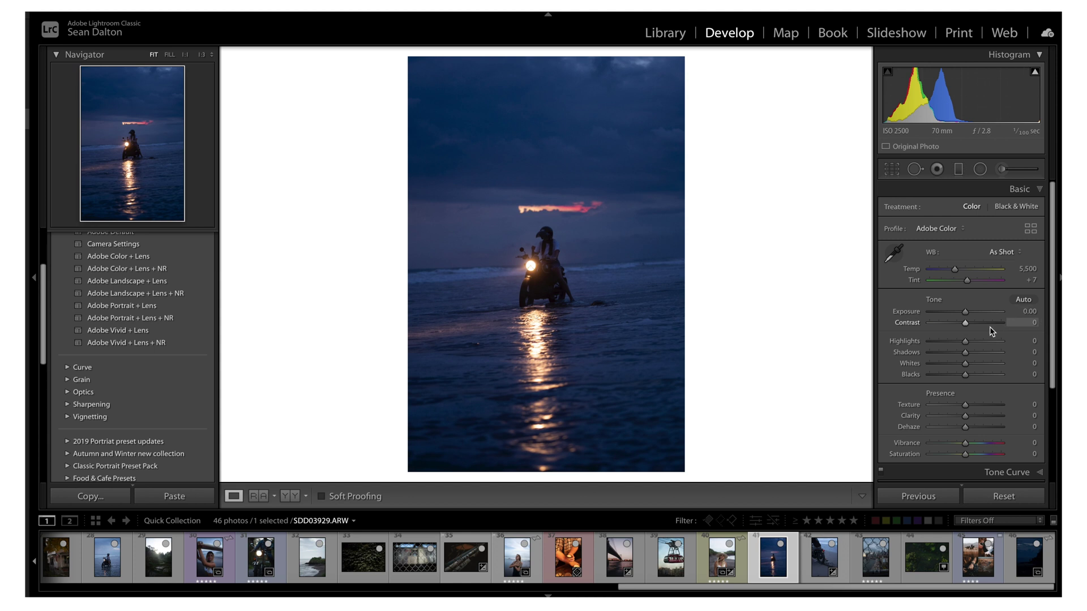
{"action": "left_click_drag", "start_coordinate": [965, 312], "coordinate": [979, 311]}
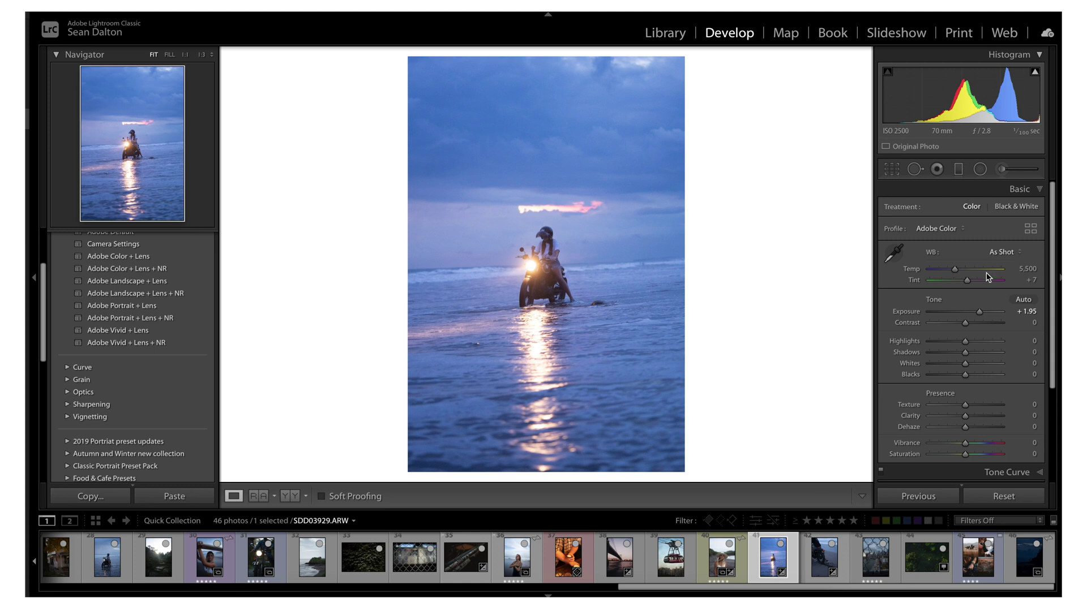
{"action": "mouse_move", "coordinate": [984, 312]}
{"action": "left_mouse_down"}
{"action": "mouse_move", "coordinate": [948, 316]}
{"action": "mouse_move", "coordinate": [982, 316]}
{"action": "left_mouse_up"}
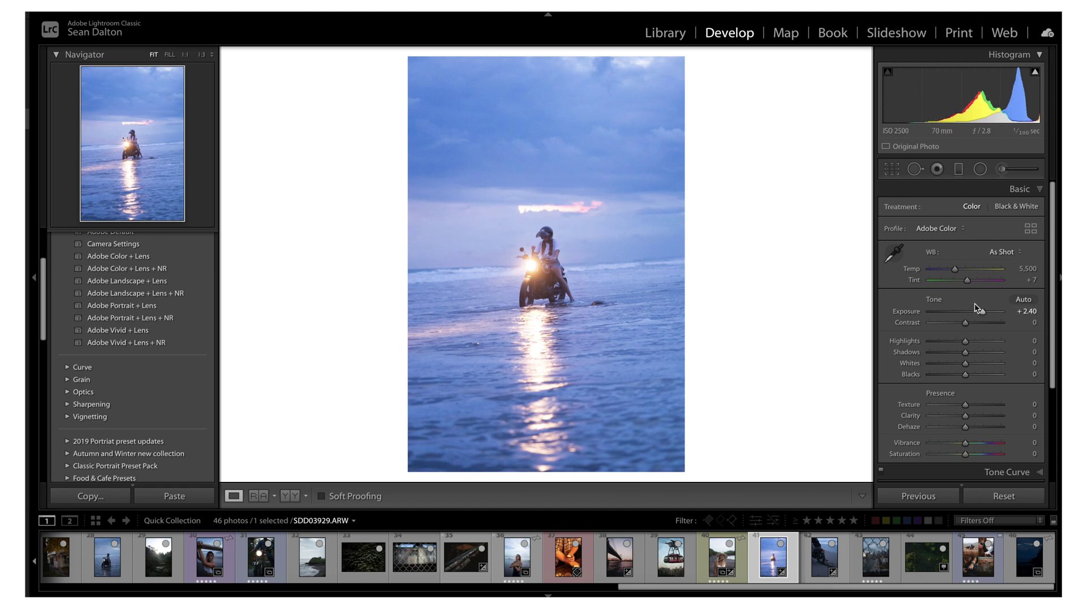
{"action": "double_click", "coordinate": [982, 313]}
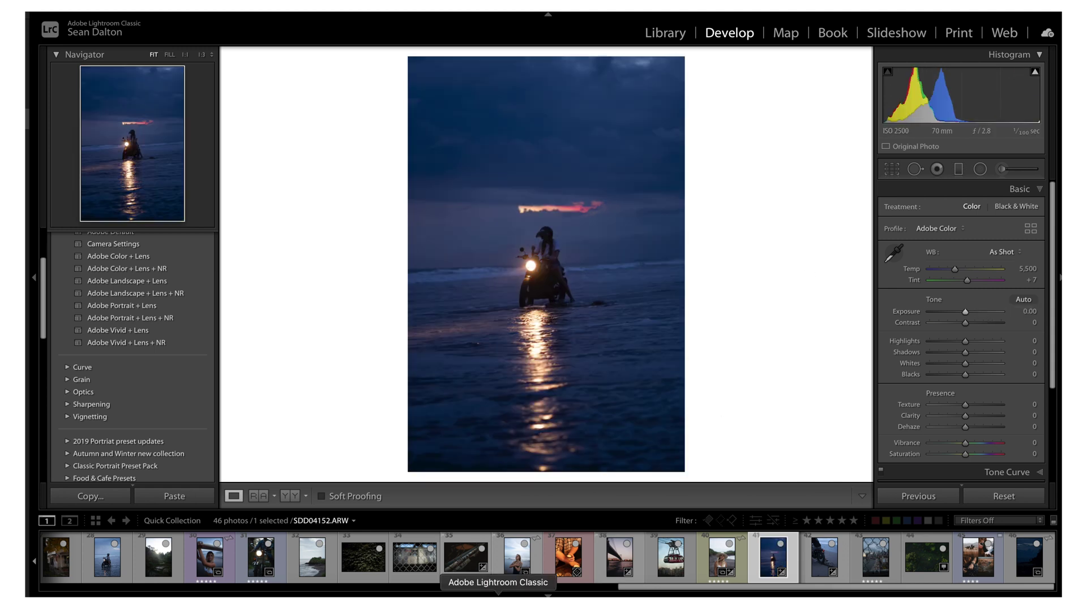
Browse the Quick Collection photos in the Library grid and return to the motorcycle photo in the Develop module
{"action": "key", "text": "g"}
{"action": "scroll", "coordinate": [725, 230], "scroll_direction": "down", "scroll_amount": 10}
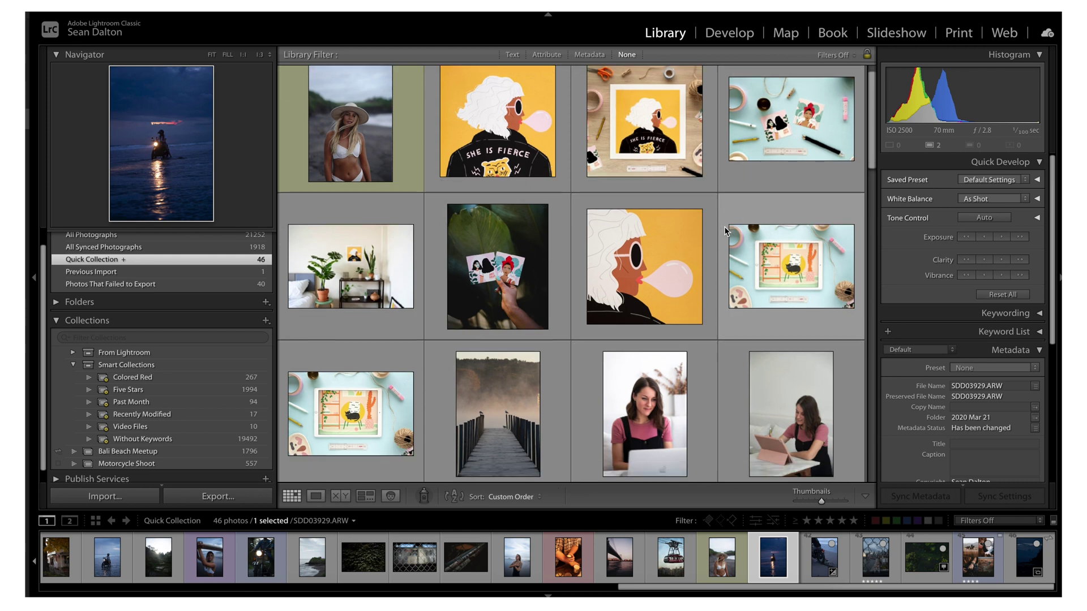
{"action": "scroll", "coordinate": [724, 231], "scroll_direction": "down", "scroll_amount": 5}
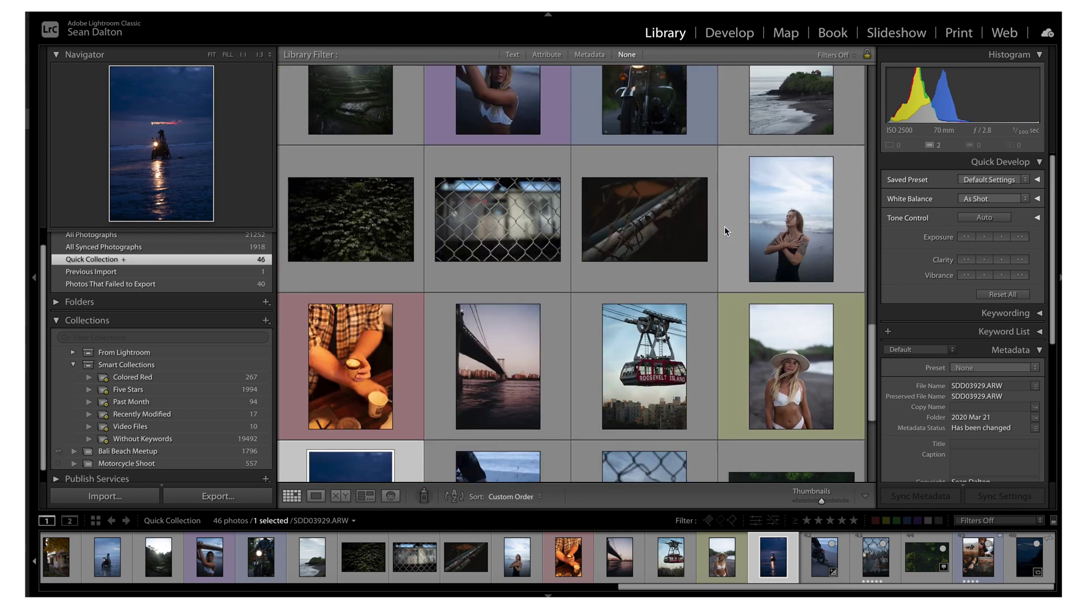
{"action": "scroll", "coordinate": [725, 231], "scroll_direction": "up", "scroll_amount": 5}
{"action": "scroll", "coordinate": [725, 231], "scroll_direction": "down", "scroll_amount": 3}
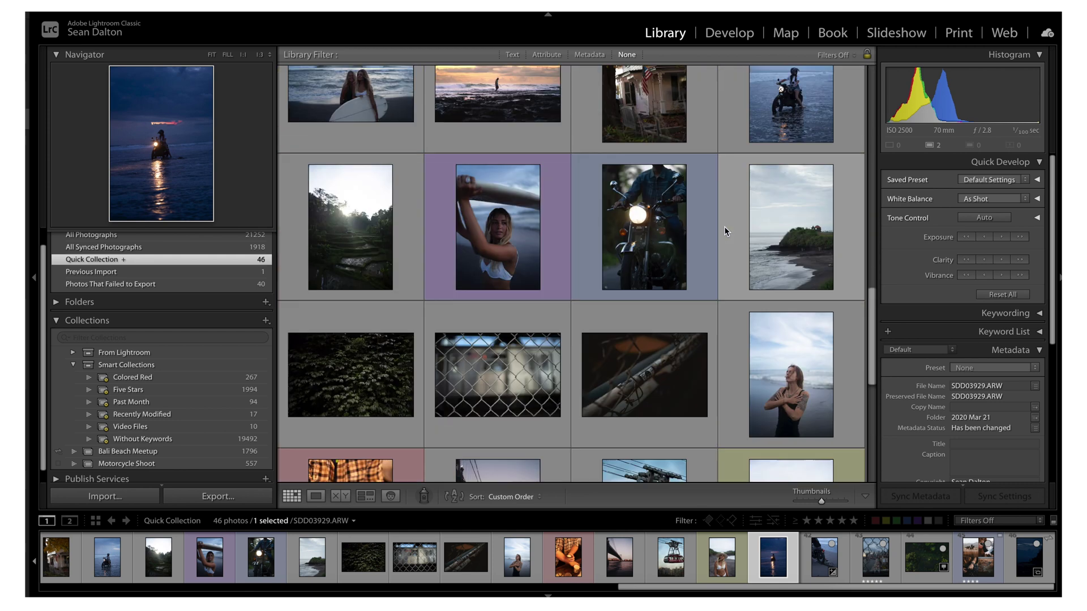
{"action": "scroll", "coordinate": [725, 231], "scroll_direction": "up", "scroll_amount": 6}
{"action": "scroll", "coordinate": [724, 231], "scroll_direction": "up", "scroll_amount": 8}
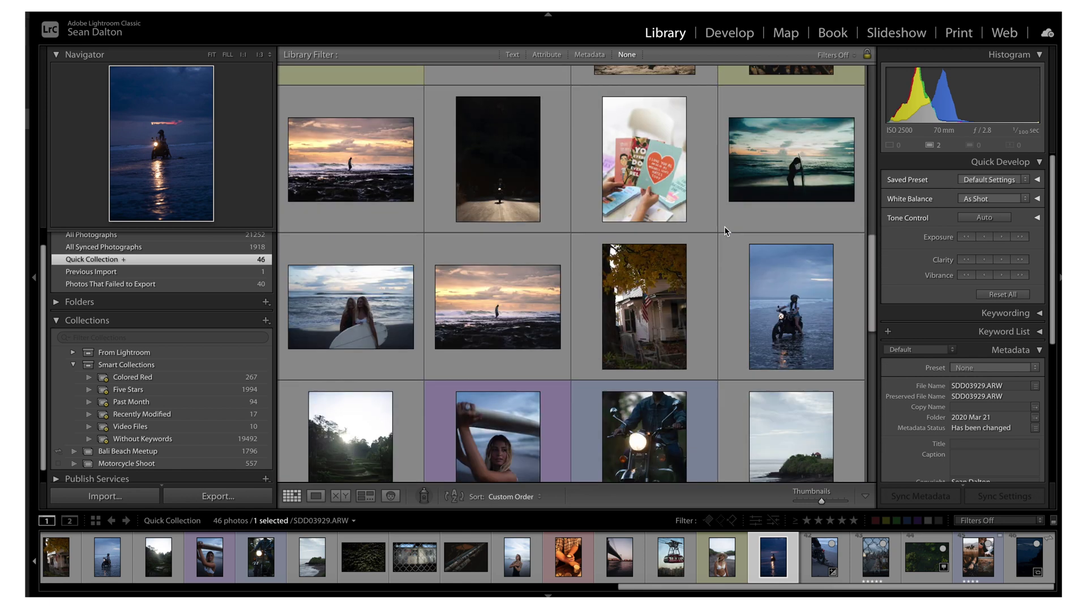
{"action": "scroll", "coordinate": [725, 231], "scroll_direction": "down", "scroll_amount": 6}
{"action": "scroll", "coordinate": [725, 231], "scroll_direction": "down", "scroll_amount": 6}
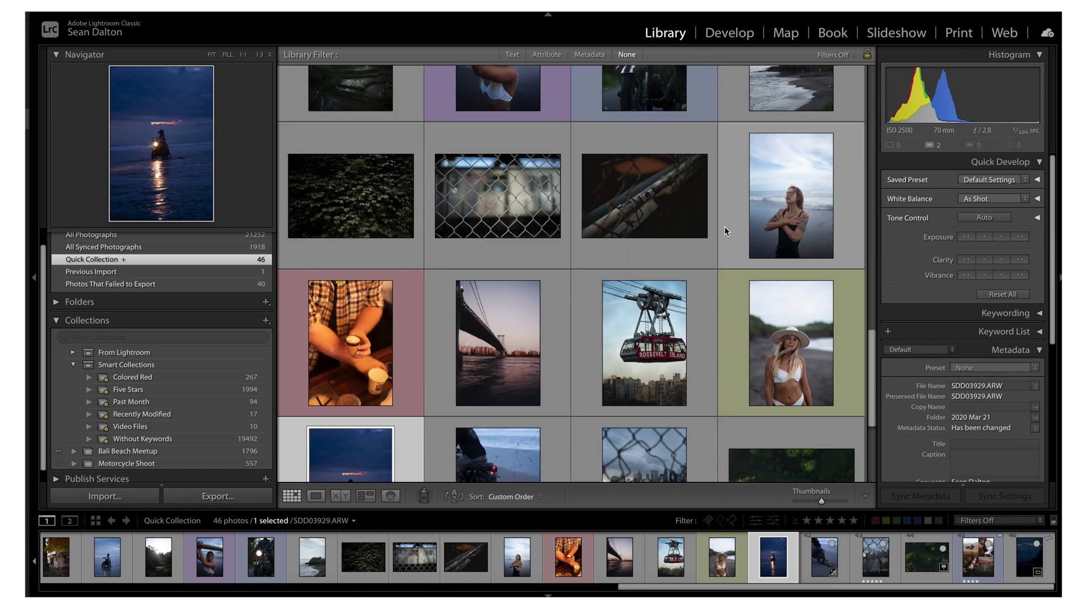
{"action": "scroll", "coordinate": [404, 323], "scroll_direction": "up", "scroll_amount": 10}
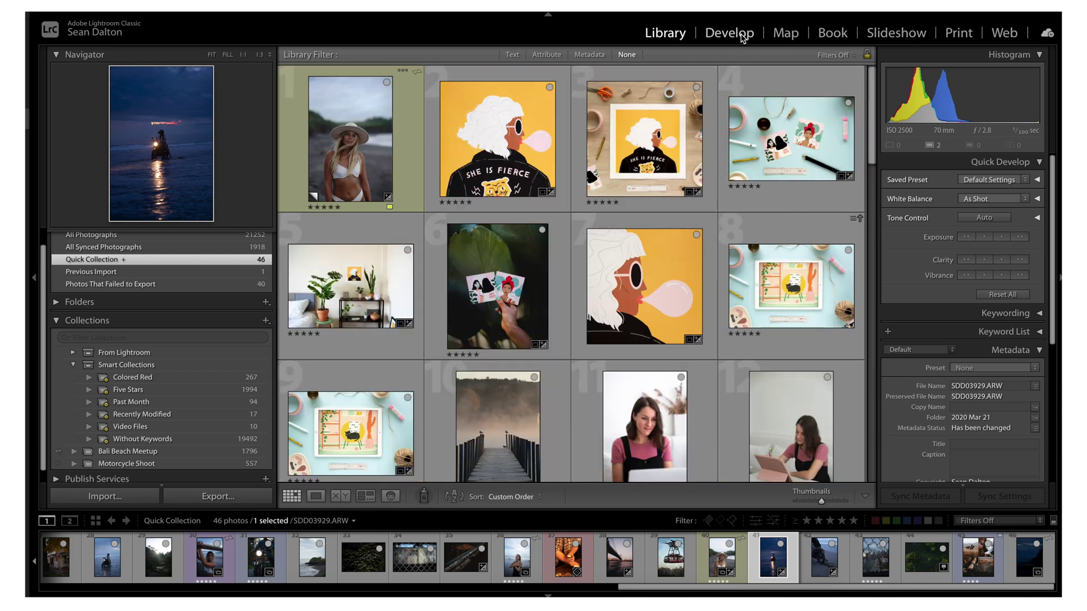
{"action": "left_click", "coordinate": [735, 33]}
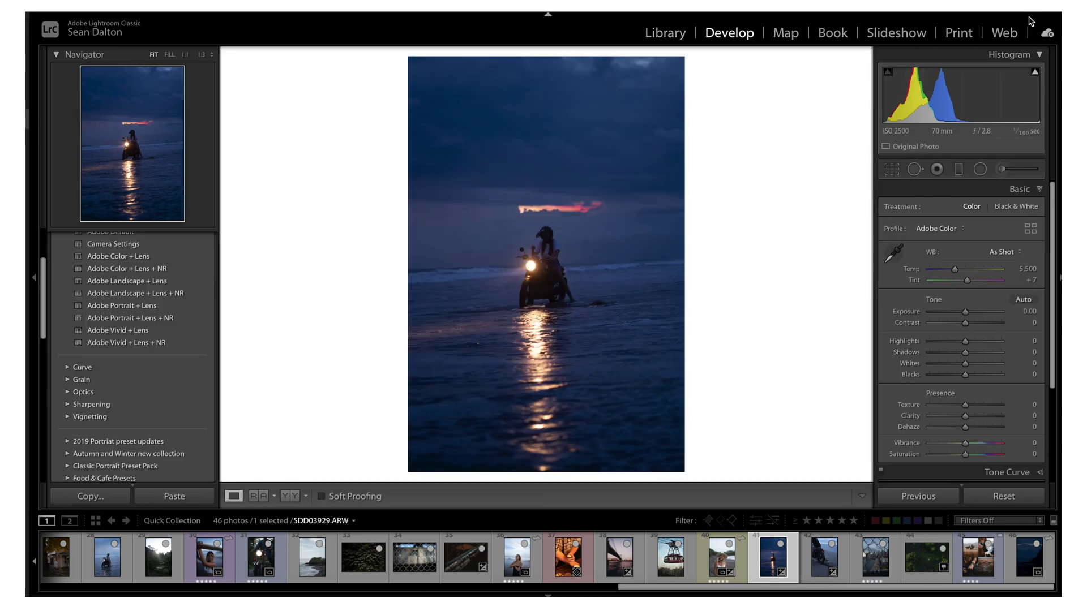
{"action": "left_click", "coordinate": [1043, 33]}
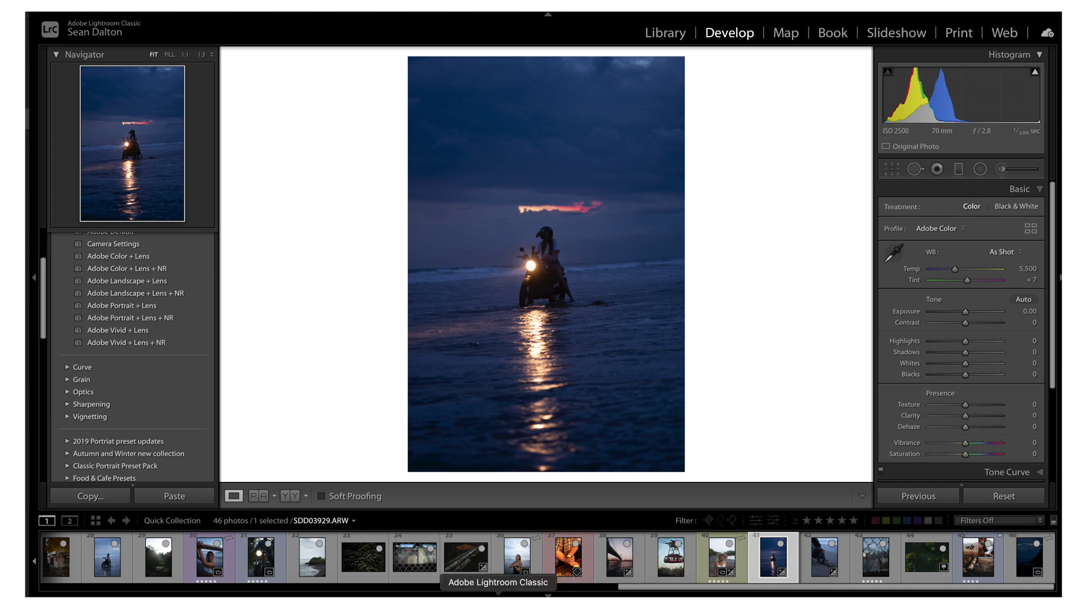
{"action": "scroll", "coordinate": [908, 235], "scroll_direction": "up", "scroll_amount": 1}
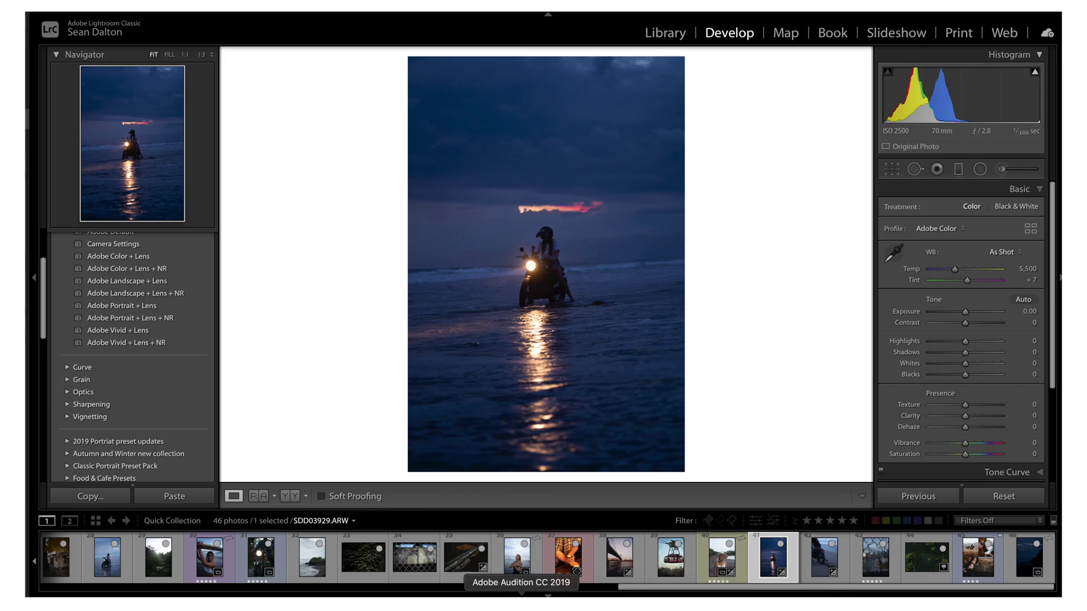
Open the Tone Curve and examine the red, green, blue, point and parametric curves, finishing on the red channel
{"action": "scroll", "coordinate": [1041, 436], "scroll_direction": "down", "scroll_amount": 3}
{"action": "left_click", "coordinate": [1043, 431]}
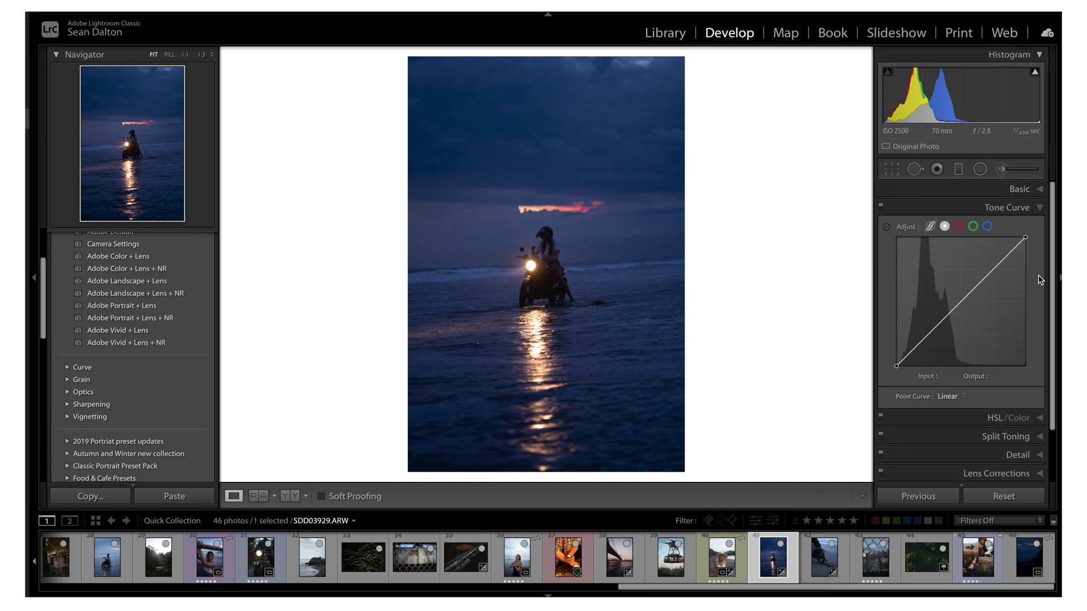
{"action": "left_click", "coordinate": [958, 228]}
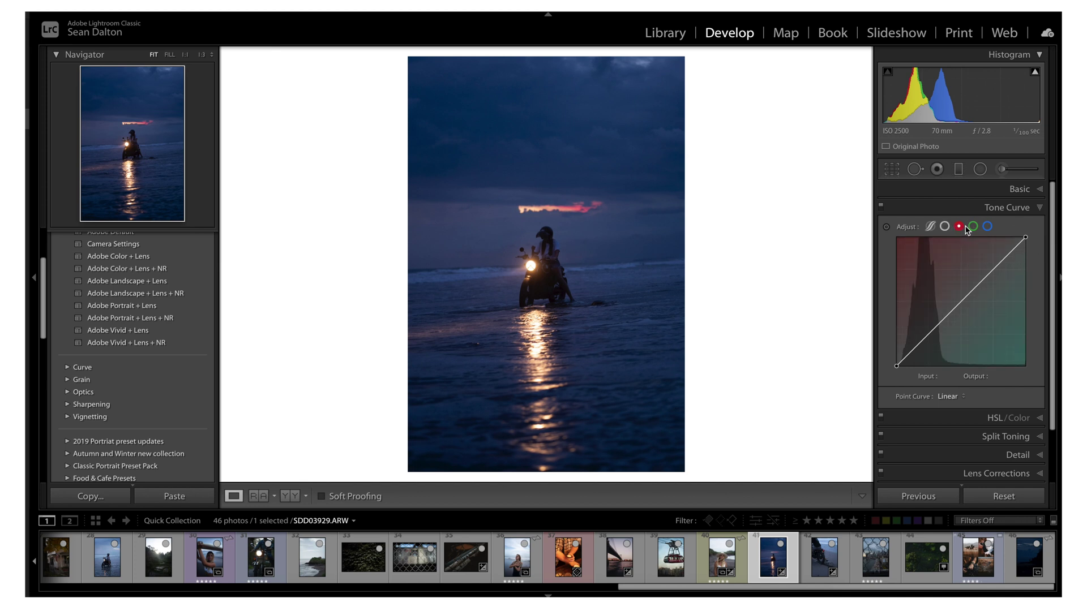
{"action": "left_click", "coordinate": [972, 227]}
{"action": "left_click", "coordinate": [987, 227]}
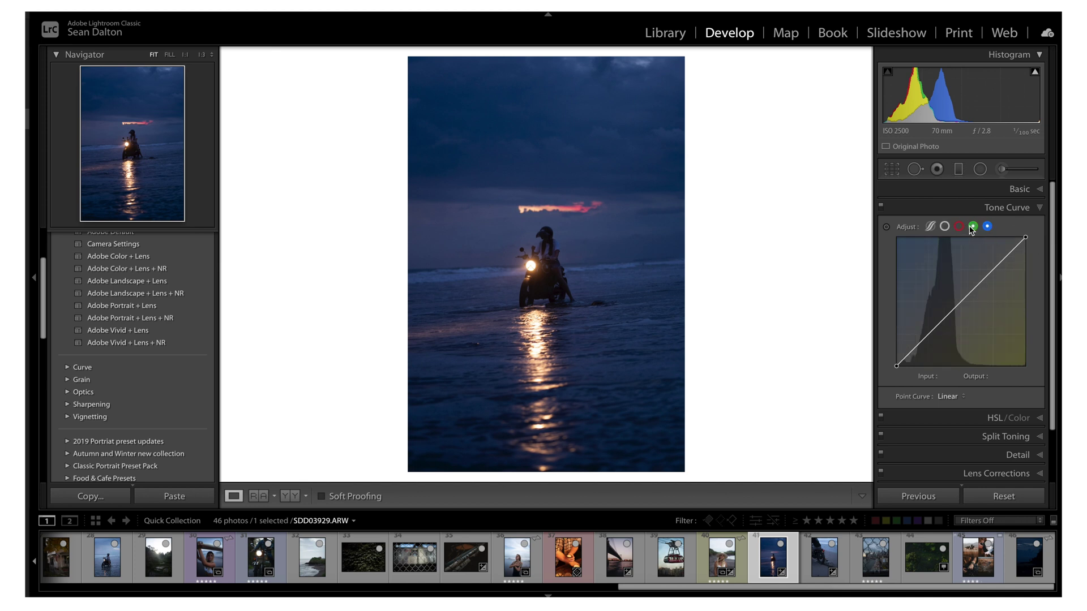
{"action": "left_click", "coordinate": [971, 227]}
{"action": "left_click", "coordinate": [958, 227]}
{"action": "left_click", "coordinate": [945, 227]}
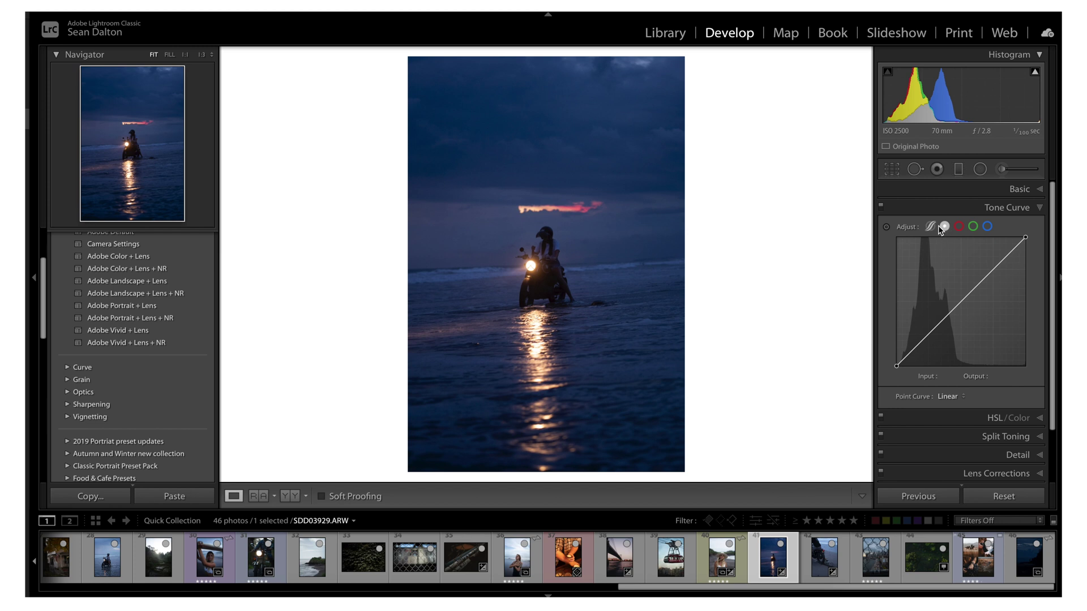
{"action": "left_click", "coordinate": [932, 226]}
{"action": "left_click", "coordinate": [945, 226]}
{"action": "left_click", "coordinate": [958, 228]}
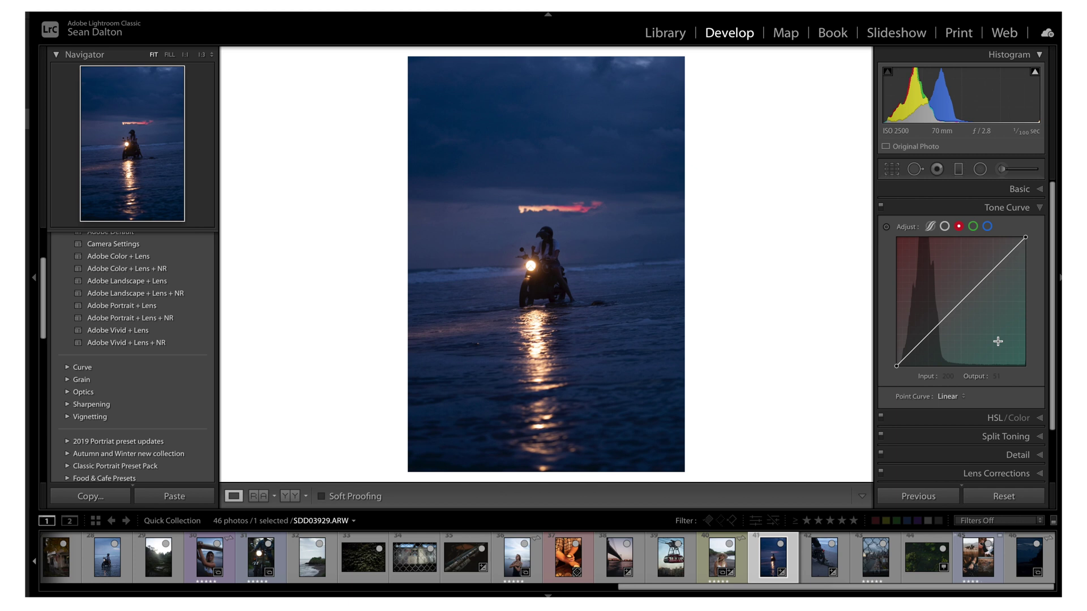
Try lowering the shadows and raising the highlights of the red curve, removing each added point
{"action": "left_click_drag", "start_coordinate": [933, 328], "coordinate": [936, 340]}
{"action": "double_click", "coordinate": [936, 336]}
{"action": "left_click_drag", "start_coordinate": [994, 266], "coordinate": [985, 264]}
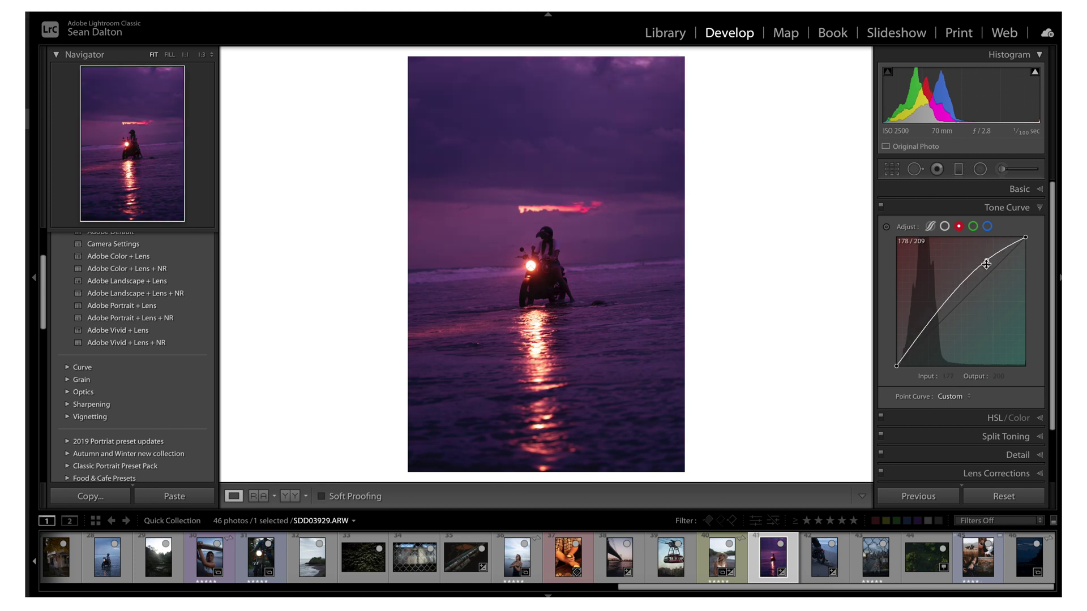
{"action": "double_click", "coordinate": [986, 264]}
Enable Snap To Grid for the tone curve and add a red channel point at input 77, output 51
{"action": "right_click", "coordinate": [983, 269]}
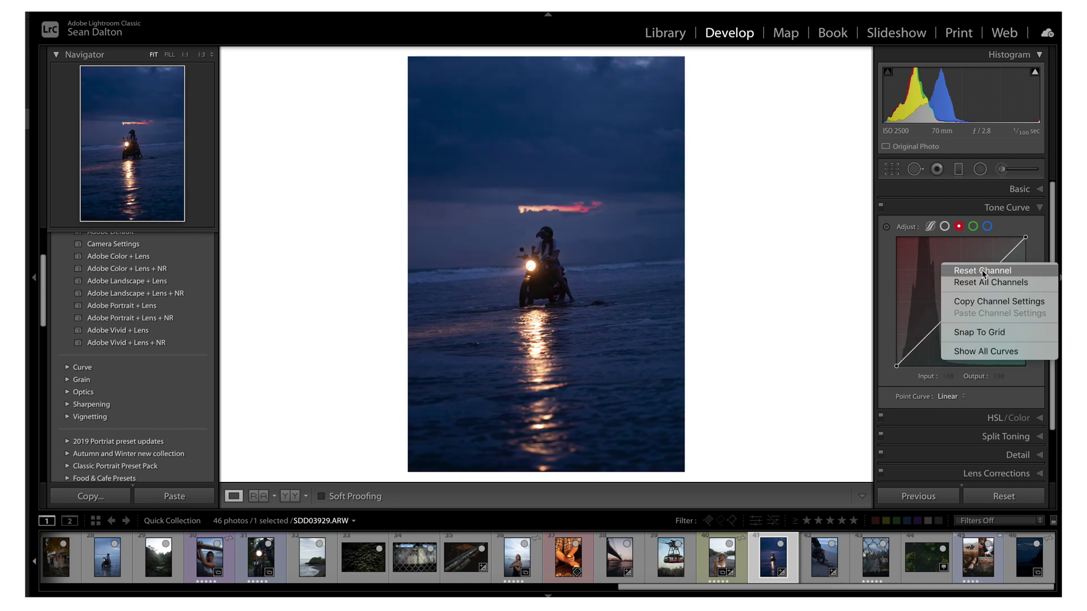
{"action": "left_click", "coordinate": [980, 333]}
{"action": "left_click_drag", "start_coordinate": [923, 342], "coordinate": [935, 340]}
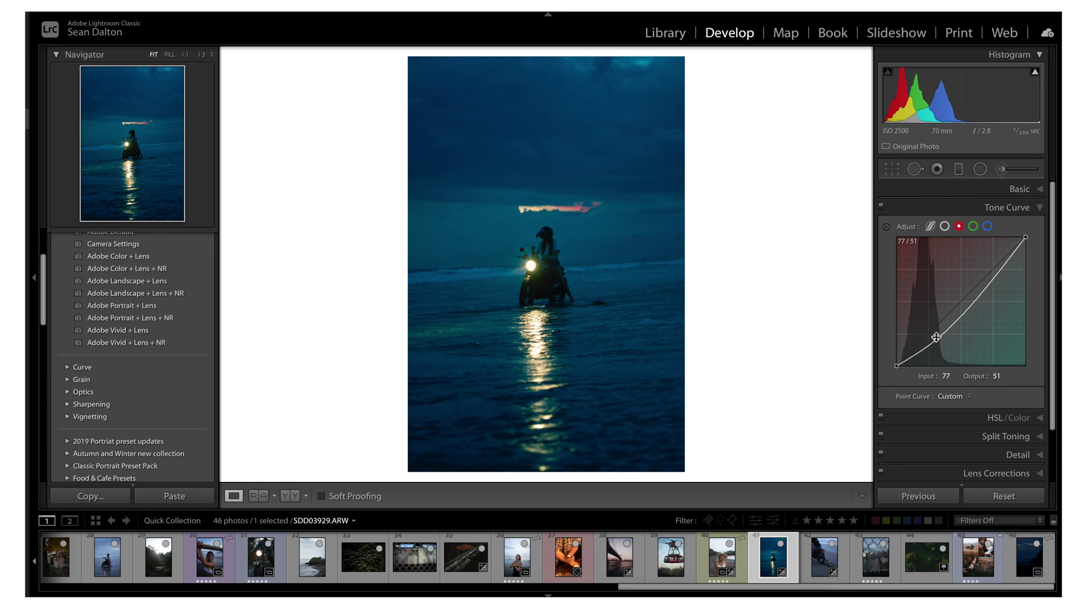
Add a point at input 77, output 51 on both the green and blue channel curves
{"action": "left_click", "coordinate": [973, 227]}
{"action": "left_click_drag", "start_coordinate": [935, 333], "coordinate": [936, 340]}
{"action": "left_click", "coordinate": [986, 227]}
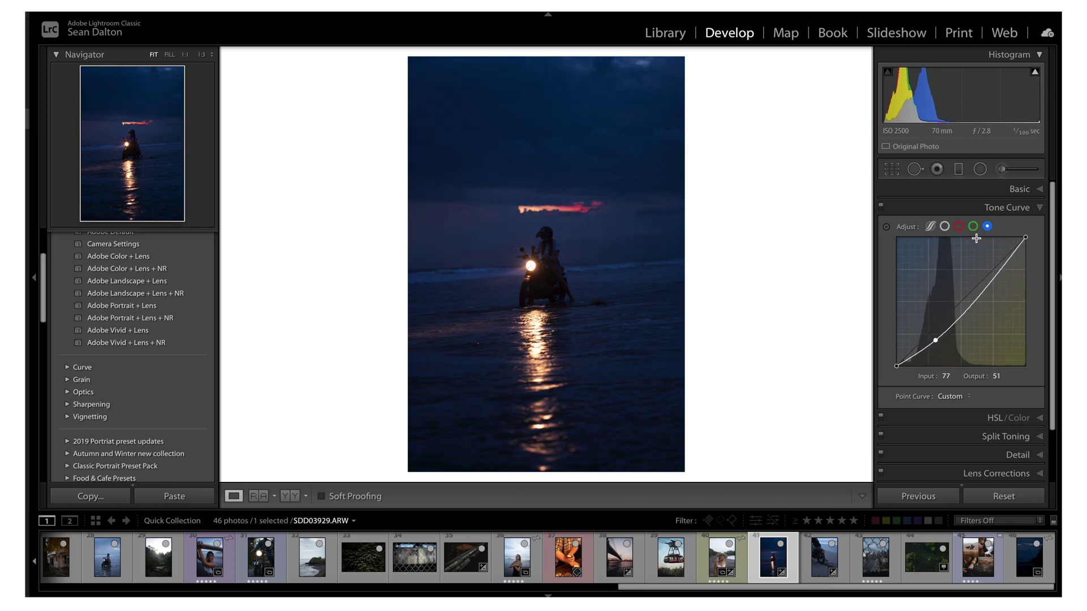
Add a midpoint to the red channel curve at output 128 and set its input to 120
{"action": "left_click", "coordinate": [960, 228]}
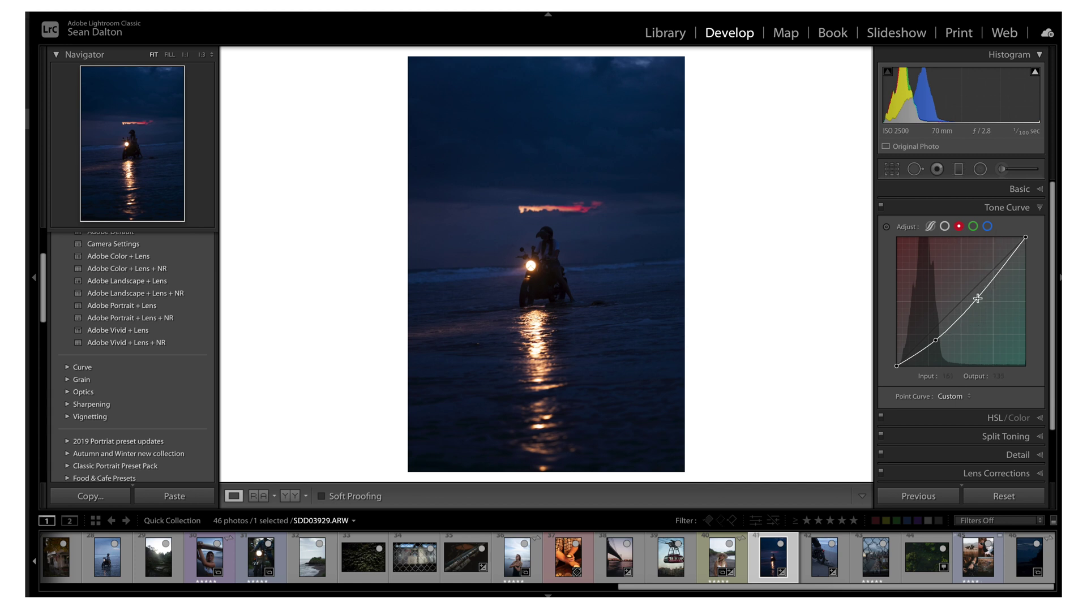
{"action": "left_click_drag", "start_coordinate": [963, 311], "coordinate": [961, 301]}
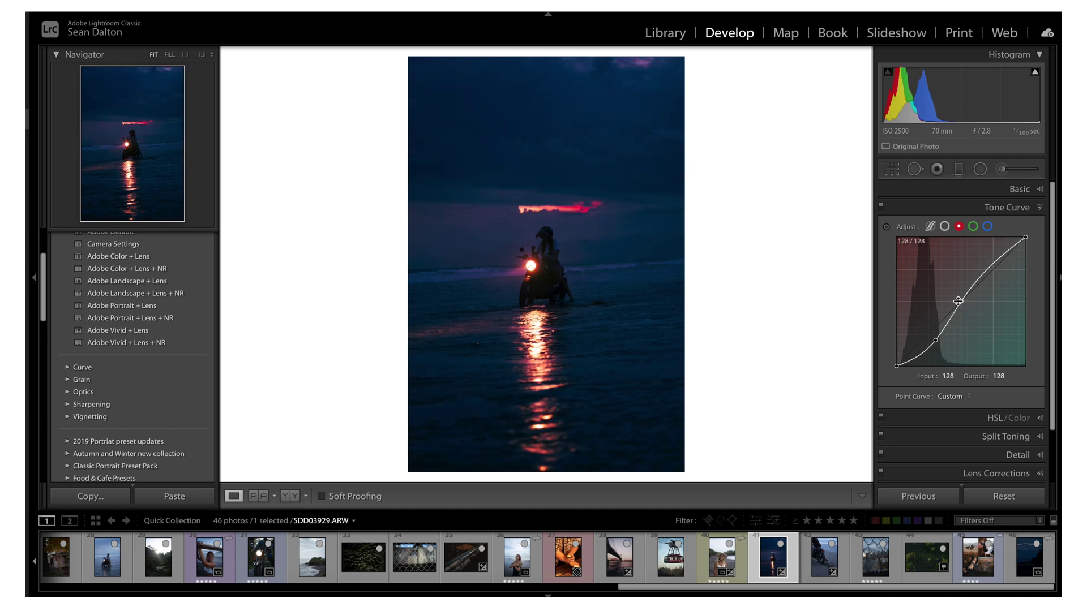
{"action": "left_click", "coordinate": [948, 377]}
{"action": "key", "text": "Return"}
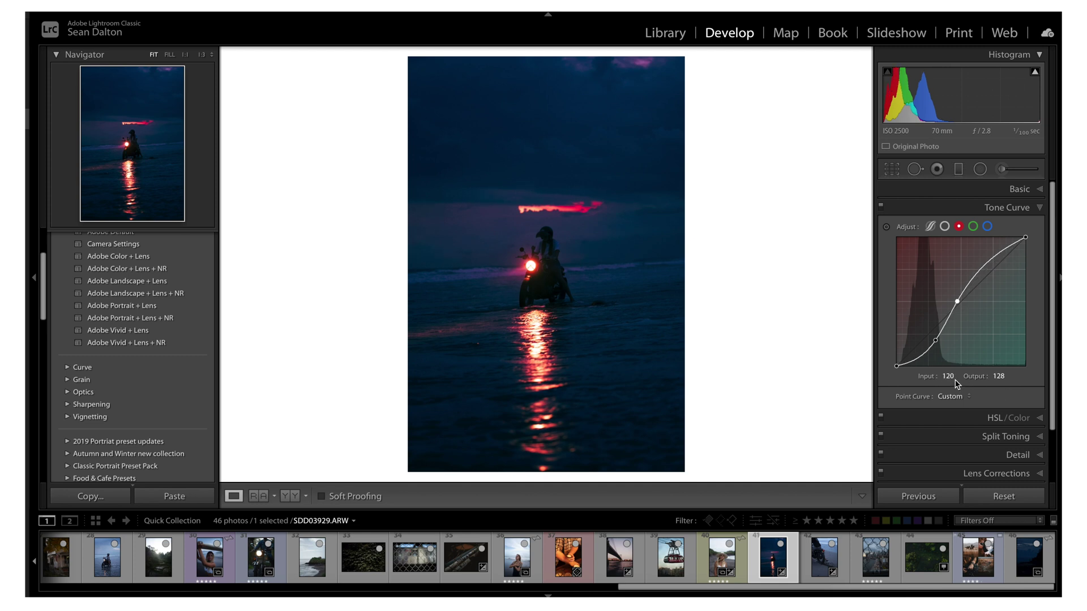
Set the red channel curve's midpoint to input 125, output 128, and display the green and blue curves
{"action": "key", "text": "ctrl+z"}
{"action": "key", "text": "ctrl+z"}
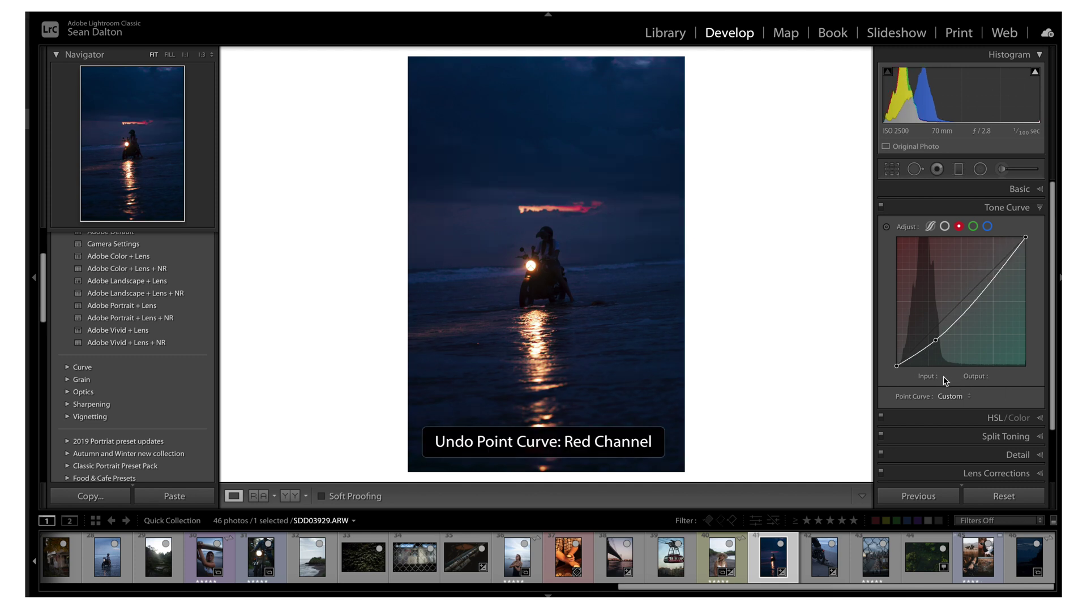
{"action": "key", "text": "ctrl+y"}
{"action": "left_click", "coordinate": [949, 375]}
{"action": "type", "text": "1"}
{"action": "key", "text": "Return"}
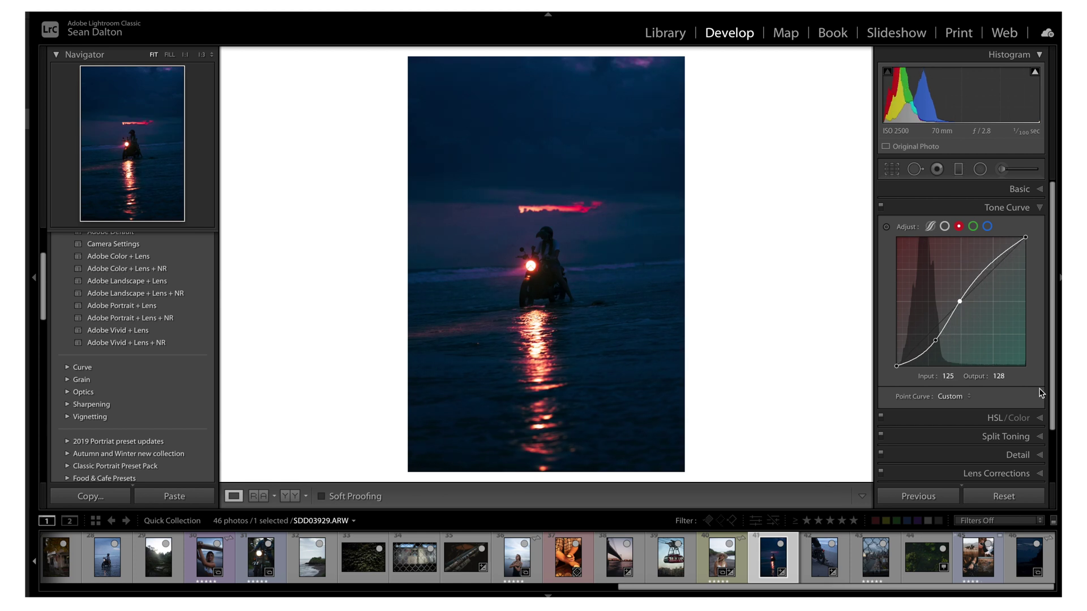
{"action": "left_click", "coordinate": [973, 226]}
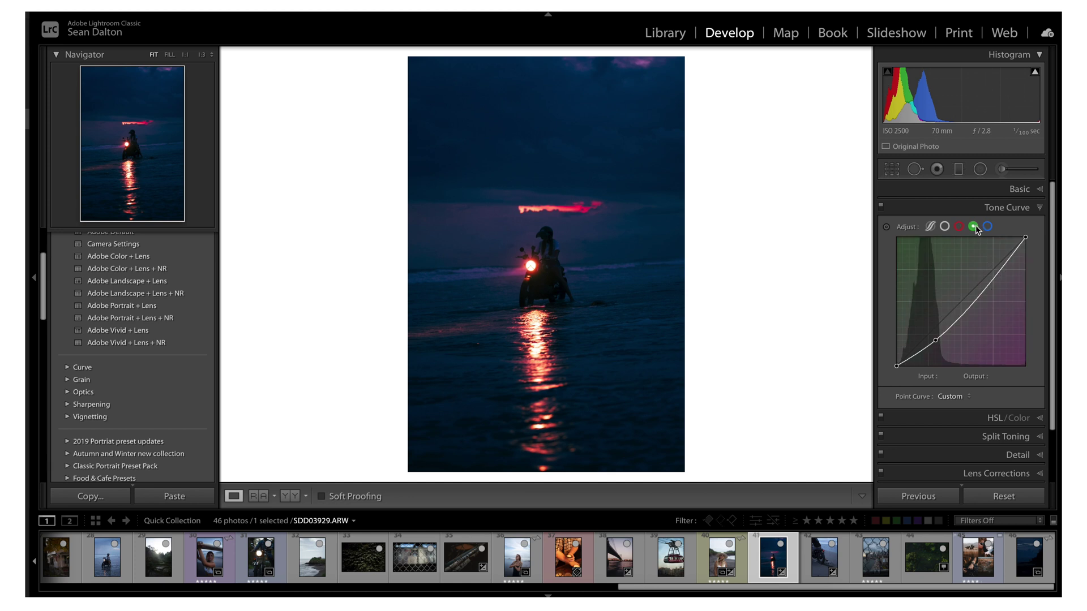
{"action": "left_click", "coordinate": [986, 226]}
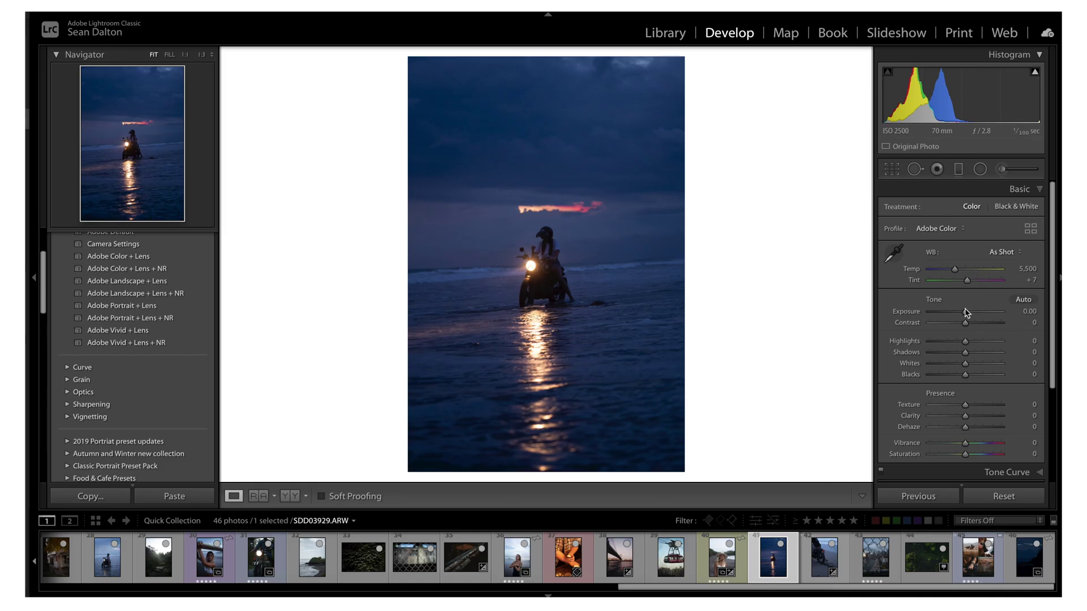
Set the beach photo's exposure to +1.25, whites to +25, blacks to −25 and temperature to 6,663
{"action": "left_click_drag", "start_coordinate": [965, 312], "coordinate": [973, 311]}
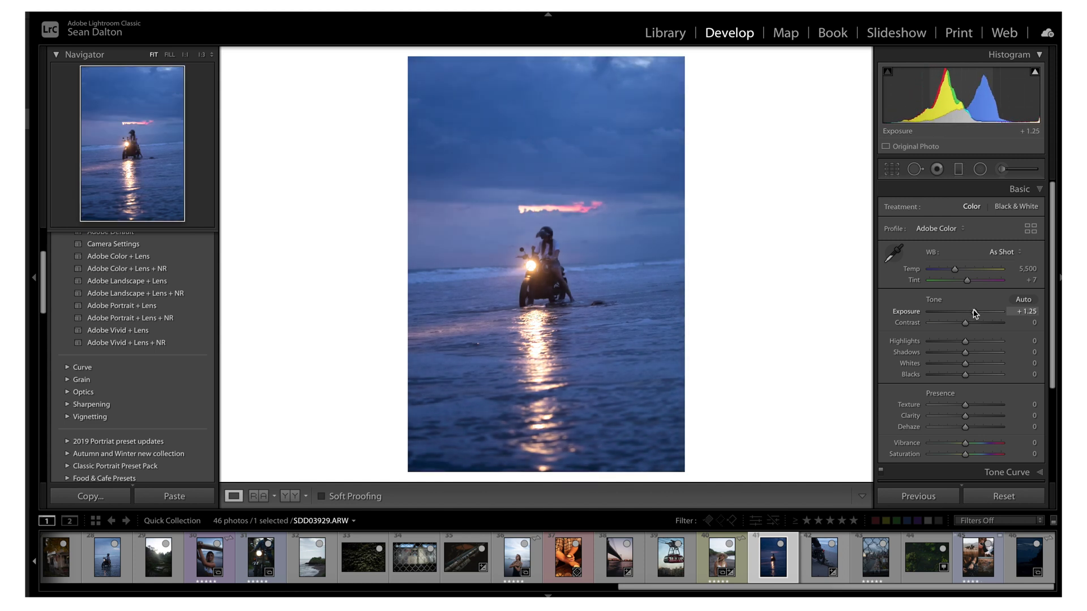
{"action": "mouse_move", "coordinate": [965, 374]}
{"action": "left_mouse_down"}
{"action": "mouse_move", "coordinate": [955, 374]}
{"action": "mouse_move", "coordinate": [974, 363]}
{"action": "left_mouse_up"}
{"action": "left_click_drag", "start_coordinate": [955, 269], "coordinate": [961, 269]}
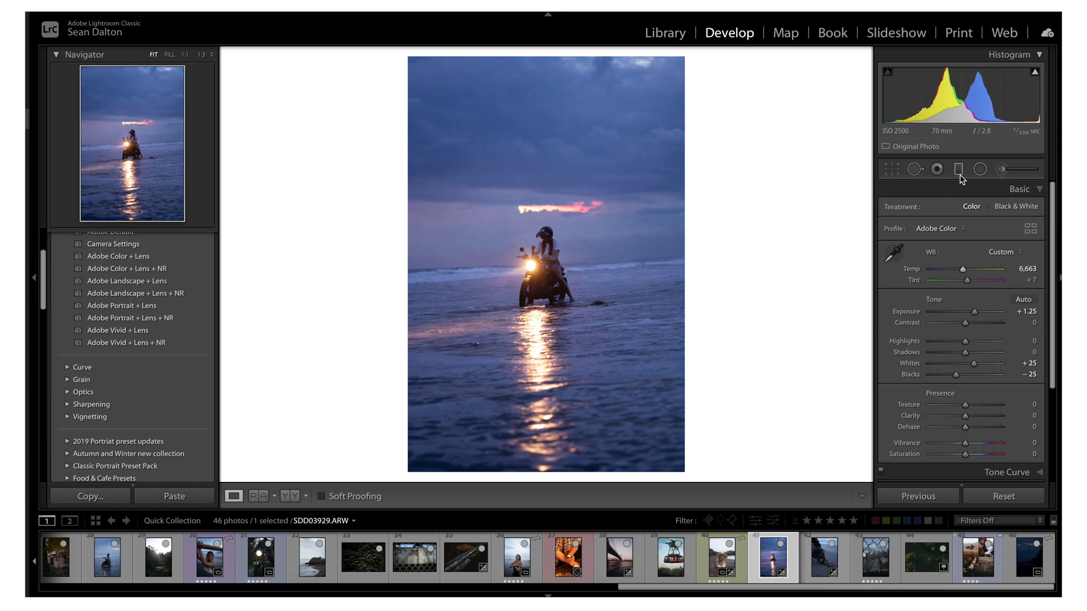
Draw a horizontal graduated filter from just above the rider down to just below the motorcycle, covering the sky
{"action": "left_click", "coordinate": [1022, 175]}
{"action": "left_click", "coordinate": [980, 169]}
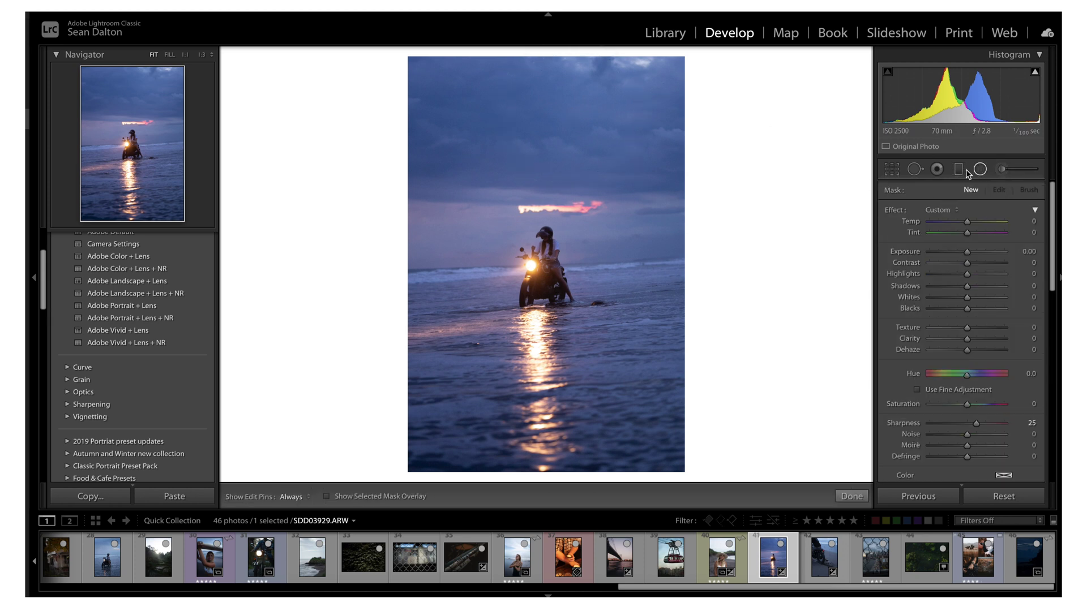
{"action": "left_click", "coordinate": [965, 171]}
{"action": "left_click_drag", "start_coordinate": [550, 218], "coordinate": [551, 316]}
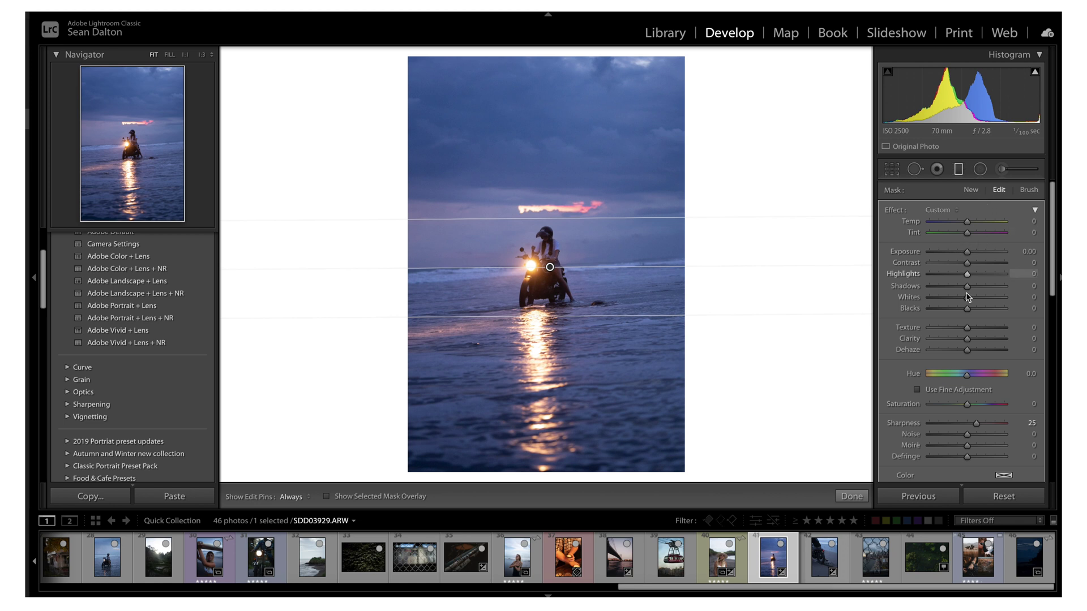
Try a hue shift of −47.9 on the graduated filter, delete the filter and close the filter tool
{"action": "scroll", "coordinate": [975, 371], "scroll_direction": "down", "scroll_amount": 1}
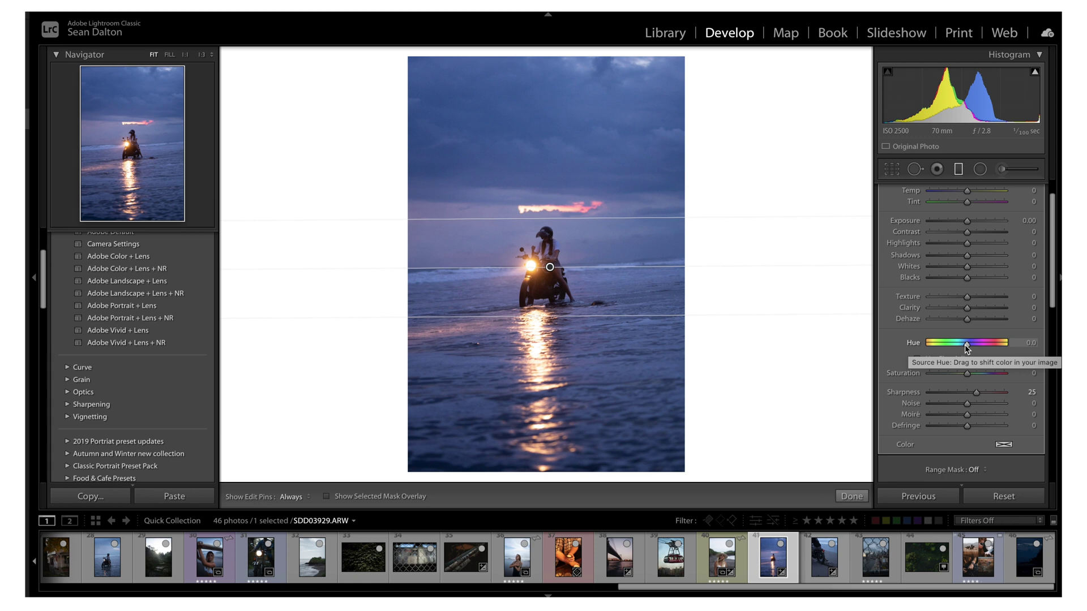
{"action": "left_click_drag", "start_coordinate": [966, 348], "coordinate": [958, 343]}
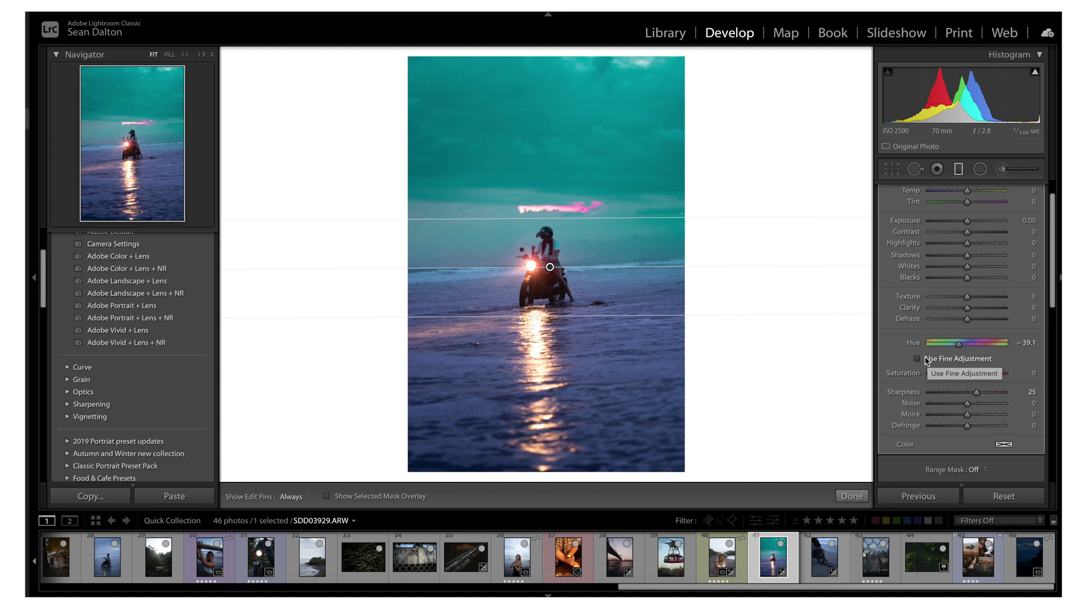
{"action": "left_click", "coordinate": [962, 358]}
{"action": "left_click_drag", "start_coordinate": [959, 346], "coordinate": [923, 361]}
{"action": "left_click", "coordinate": [917, 359]}
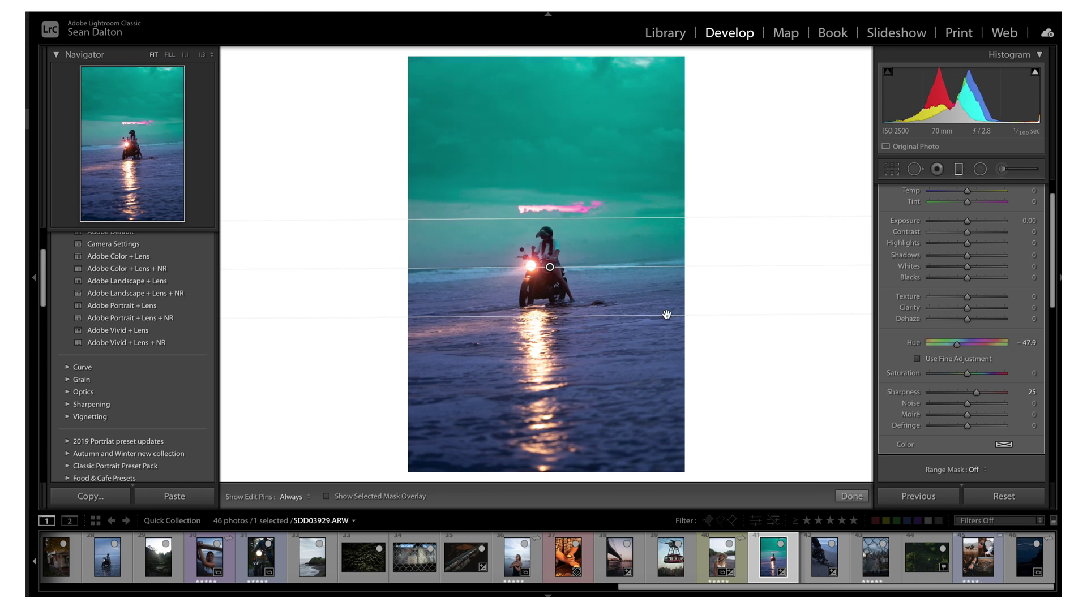
{"action": "key", "text": "Delete"}
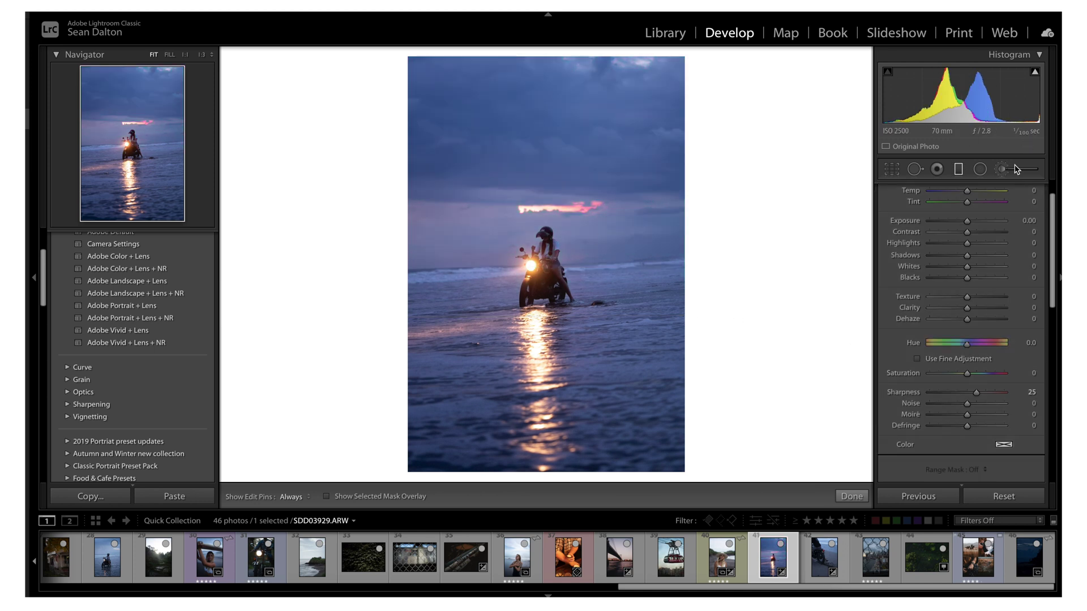
{"action": "left_click", "coordinate": [958, 170]}
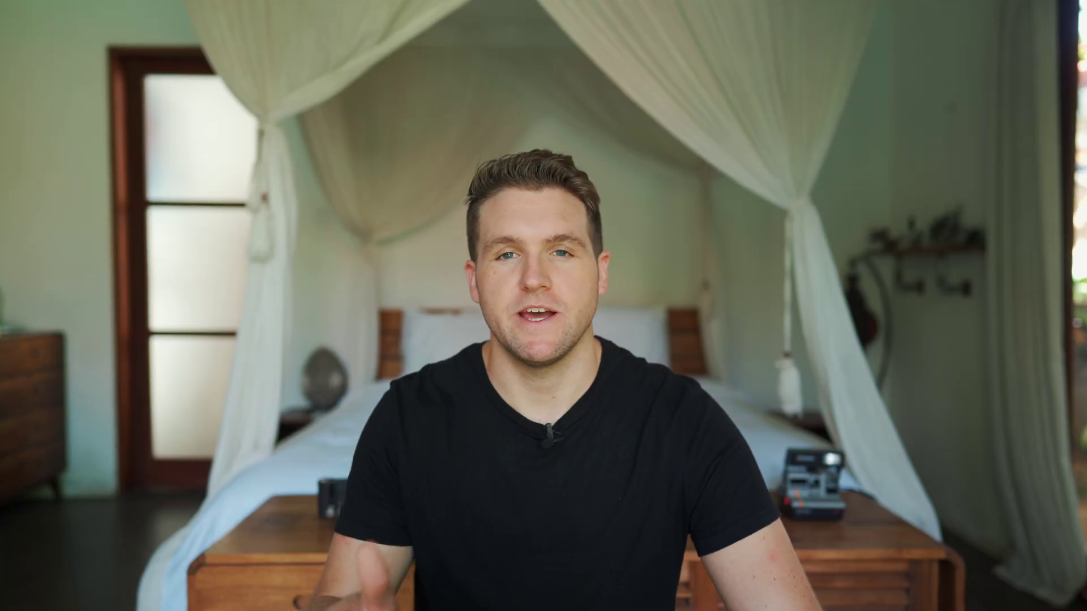
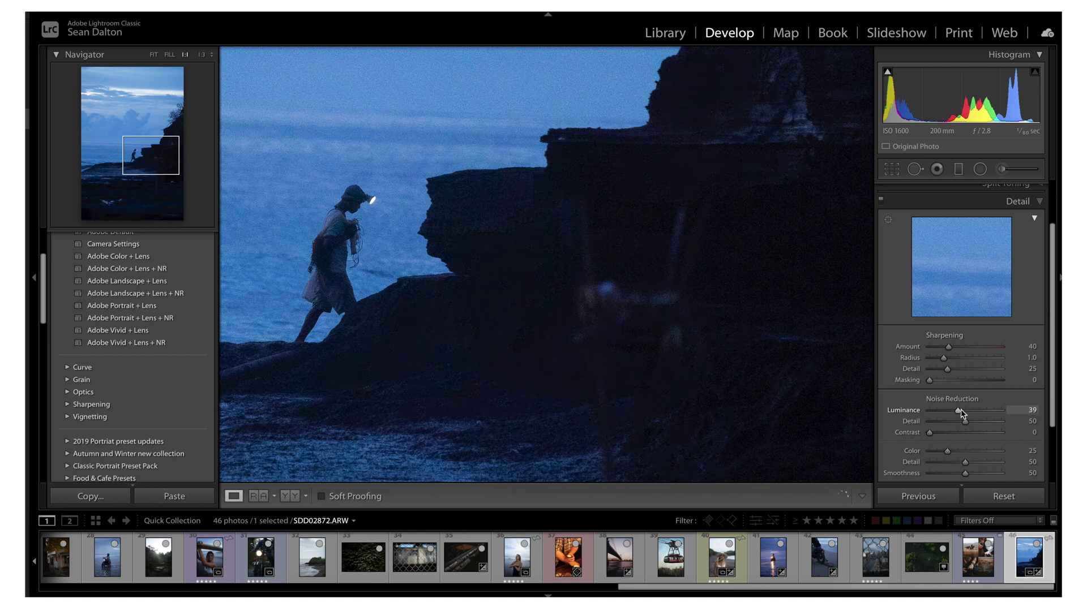
{"action": "left_click_drag", "start_coordinate": [421, 254], "coordinate": [573, 253]}
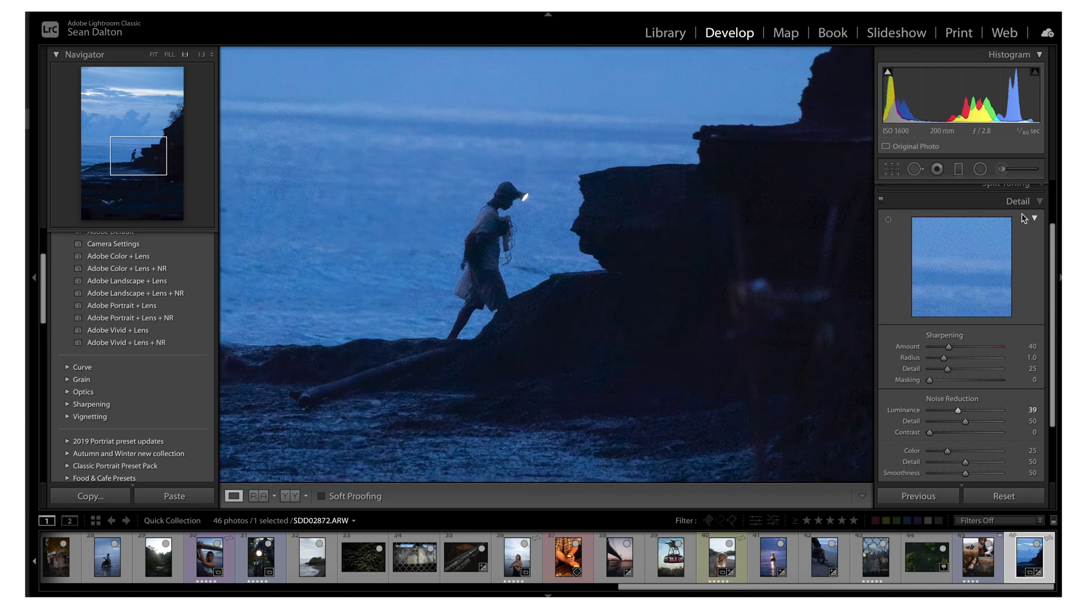
{"action": "scroll", "coordinate": [932, 383], "scroll_direction": "up", "scroll_amount": 3}
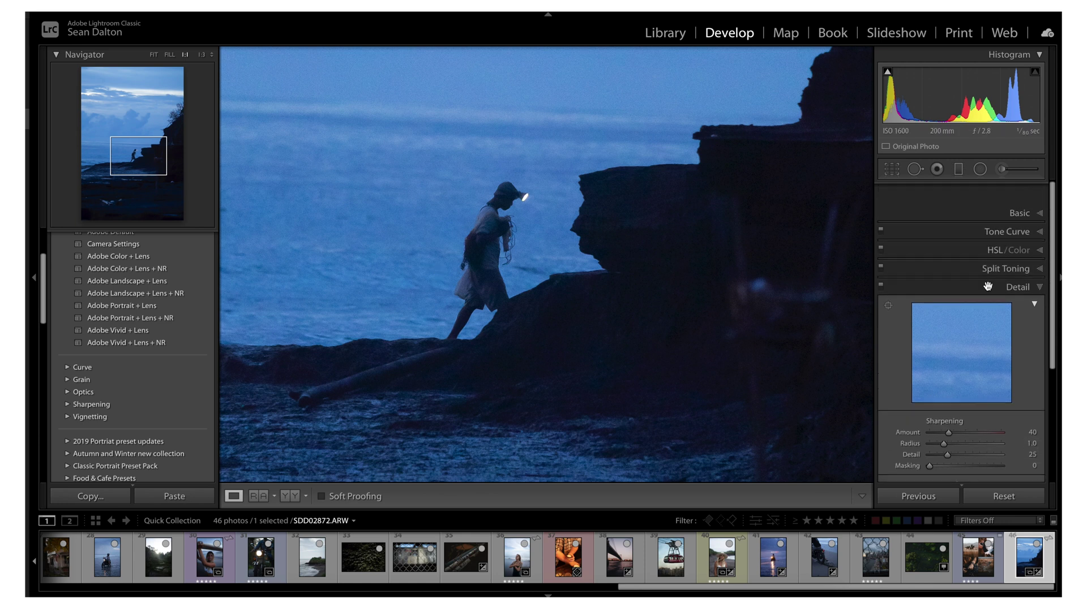
{"action": "scroll", "coordinate": [917, 342], "scroll_direction": "down", "scroll_amount": 2}
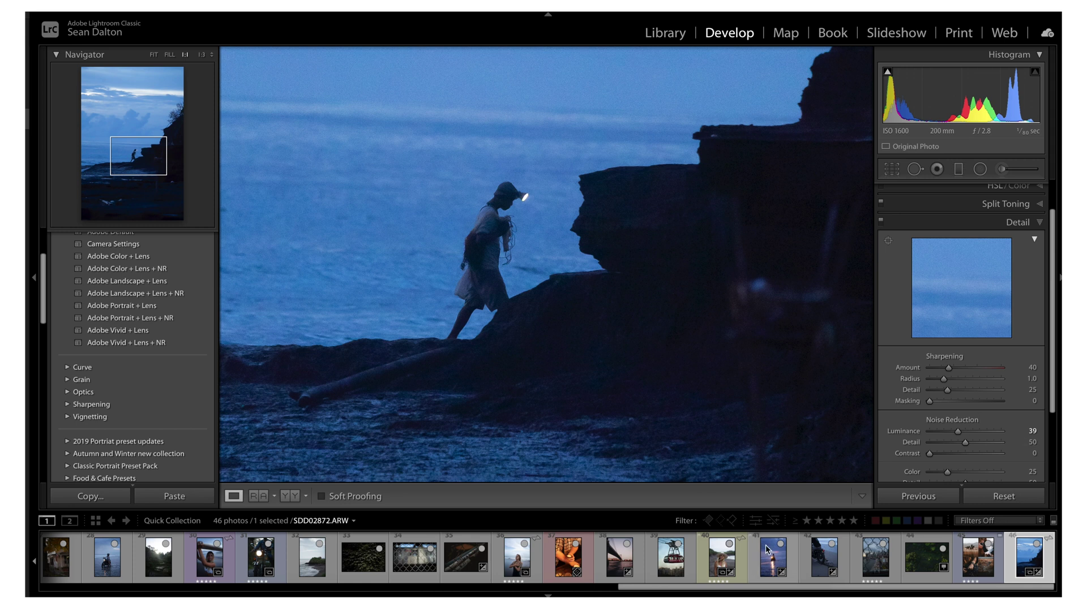
Reset the portrait of the woman in the hat and set its sharpening amount to 48
{"action": "left_click", "coordinate": [718, 566]}
{"action": "left_click", "coordinate": [1003, 497]}
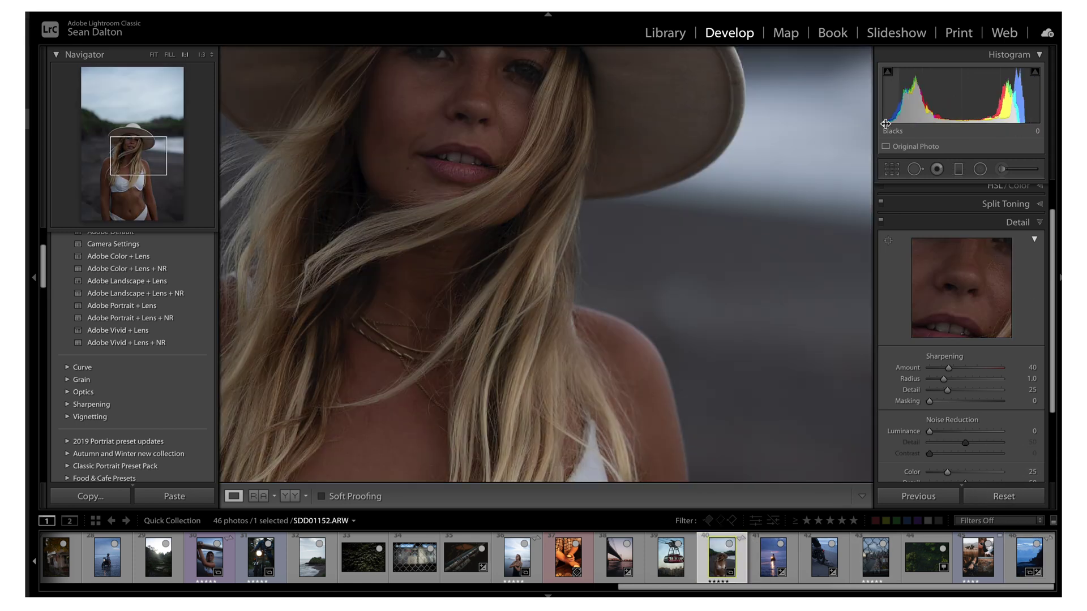
{"action": "left_click", "coordinate": [836, 267]}
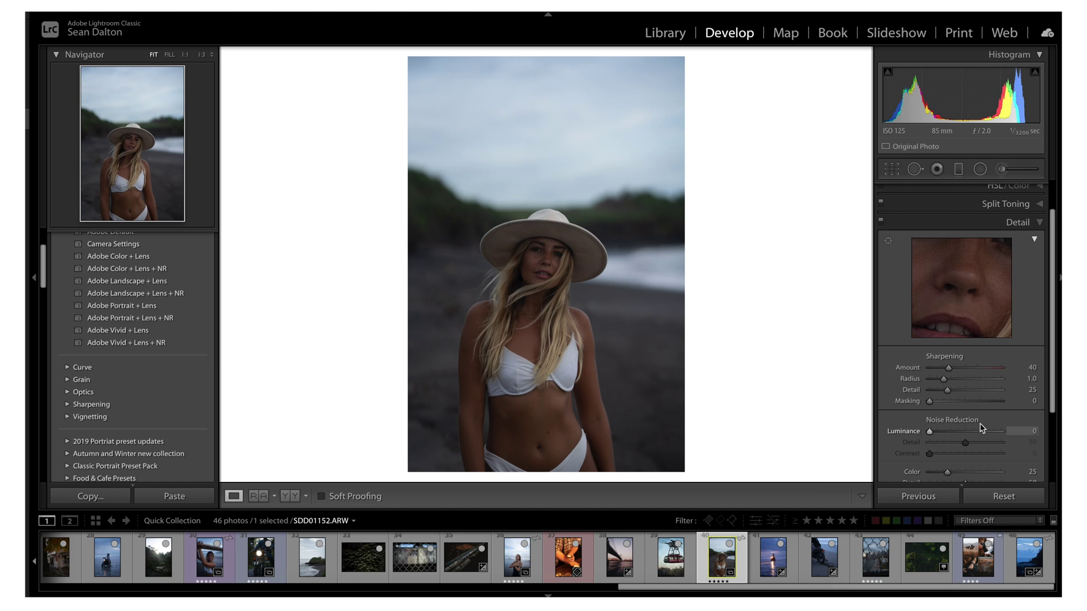
{"action": "left_click", "coordinate": [671, 337]}
{"action": "left_click", "coordinate": [671, 337]}
{"action": "left_click_drag", "start_coordinate": [949, 367], "coordinate": [951, 367]}
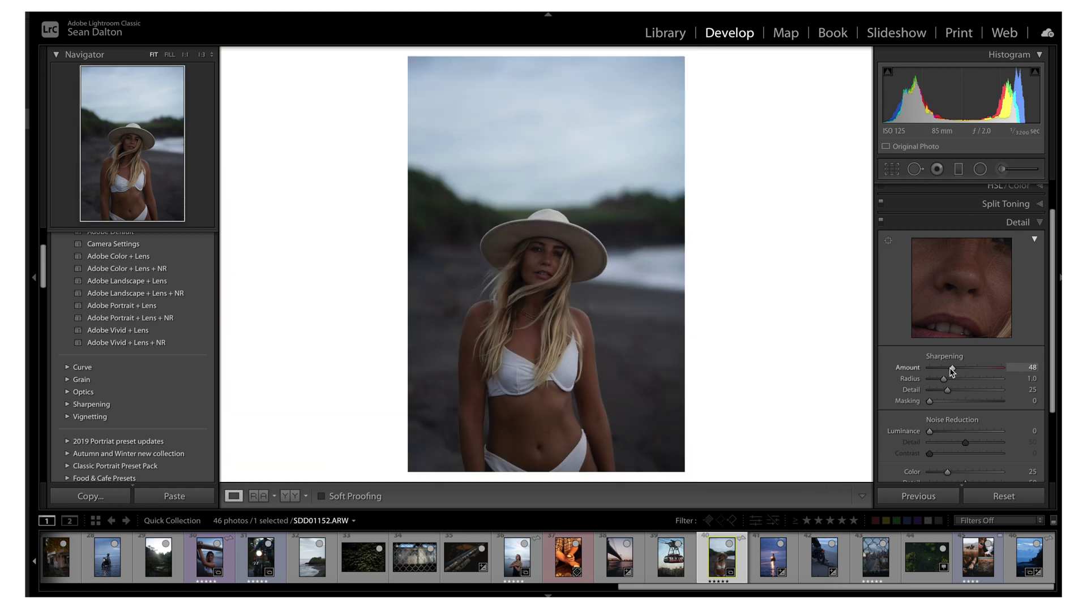
Create an ISO adaptive preset named ISO Adapt with all settings checked, from the portrait and the headlamp silhouette photo together
{"action": "left_click", "coordinate": [1030, 565], "text": "ctrl"}
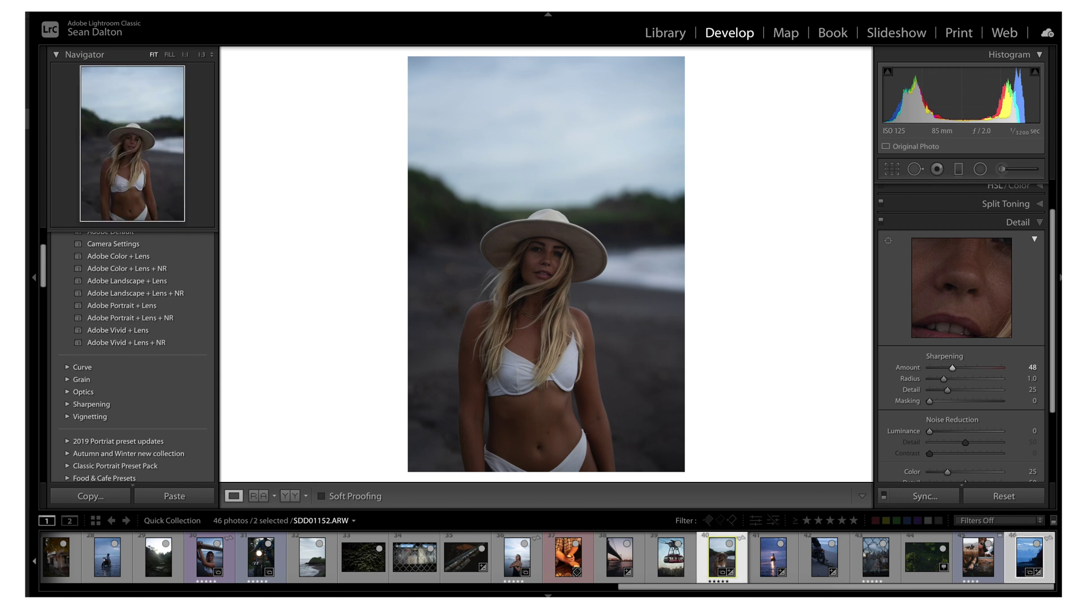
{"action": "left_click", "coordinate": [226, 11]}
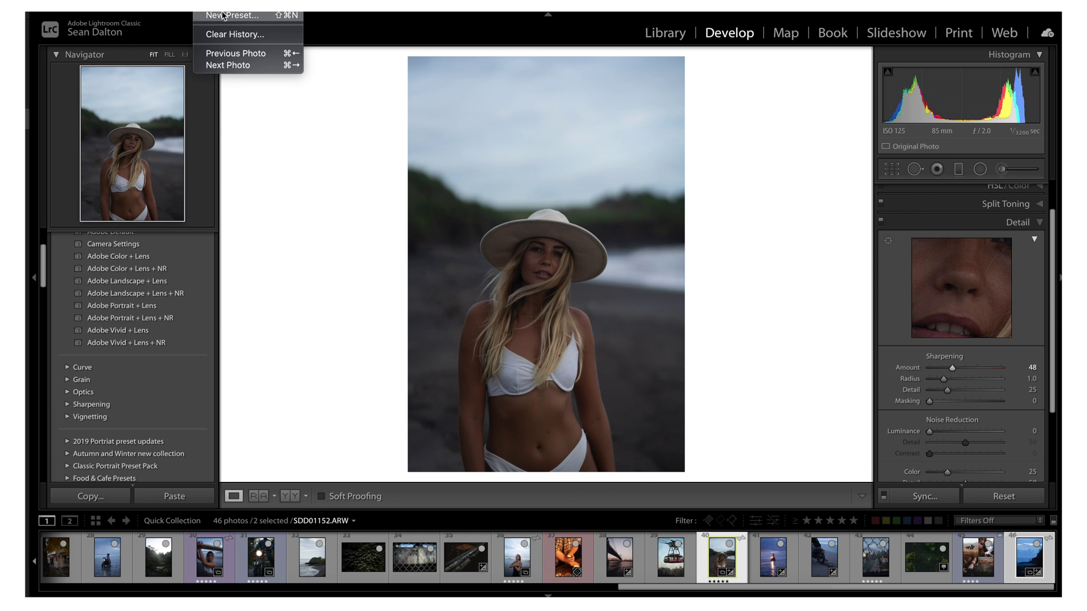
{"action": "left_click", "coordinate": [226, 15]}
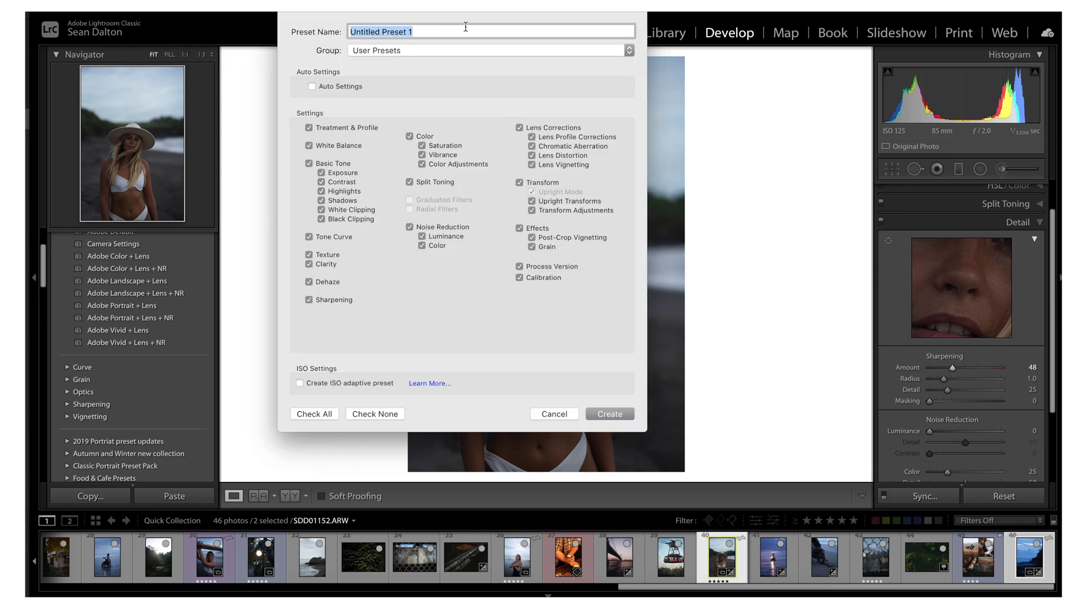
{"action": "key", "text": "BackSpace"}
{"action": "type", "text": "ISO Adapt"}
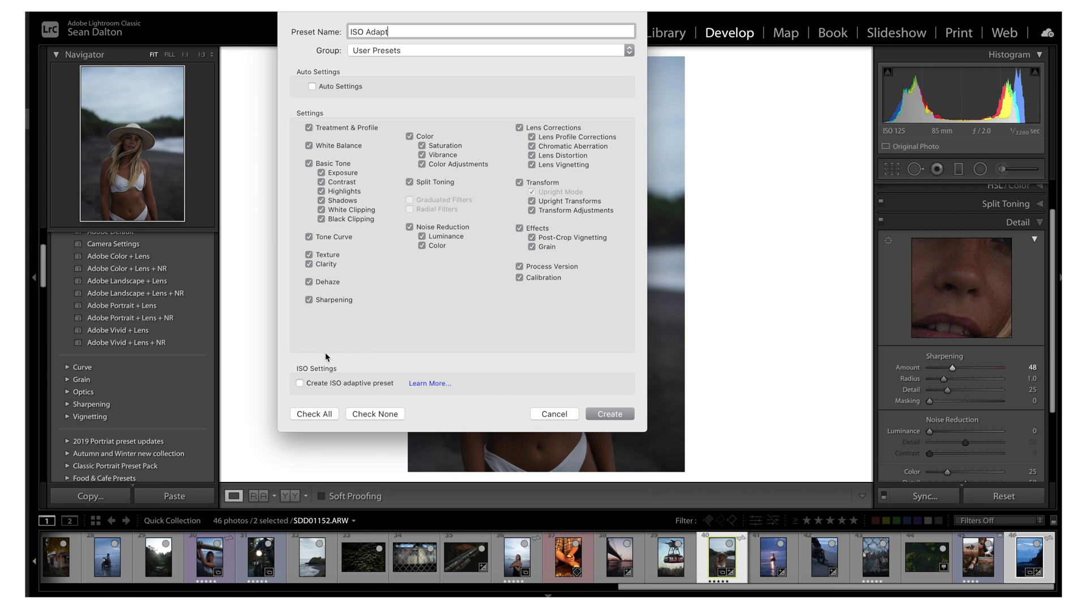
{"action": "left_click", "coordinate": [339, 412]}
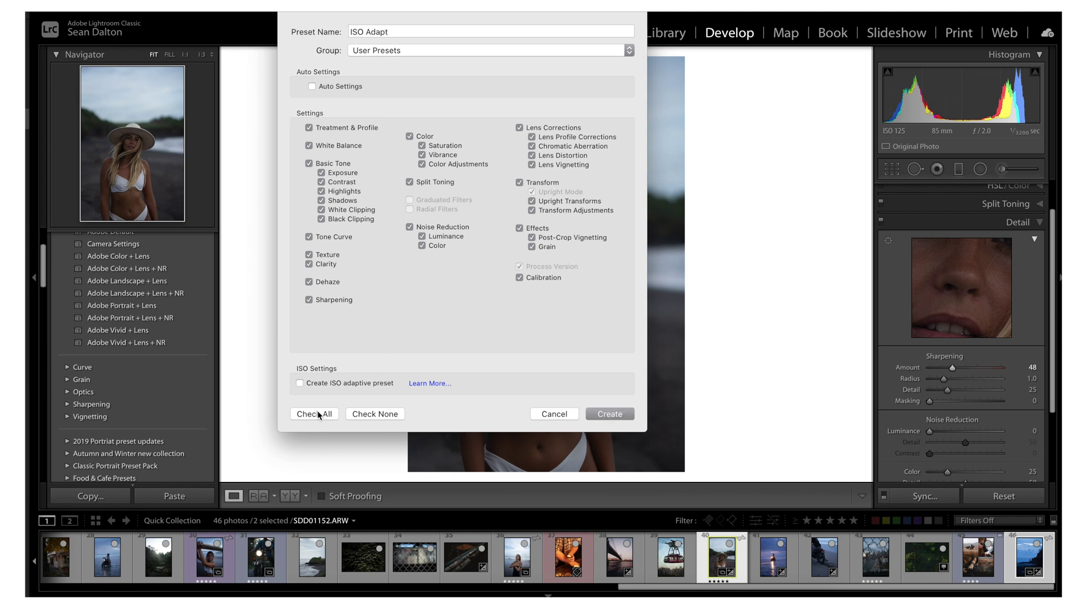
{"action": "left_click", "coordinate": [299, 385]}
{"action": "left_click", "coordinate": [620, 417]}
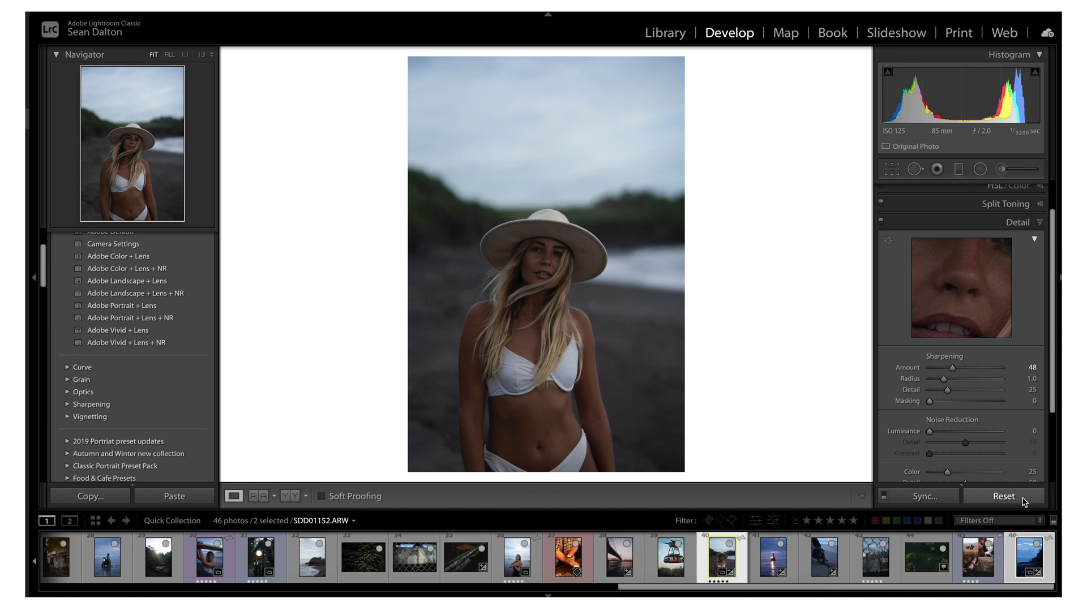
Apply the ISO Adapt preset to the photo of the motorcycle spraying sand
{"action": "key", "text": "Right"}
{"action": "key", "text": "Right"}
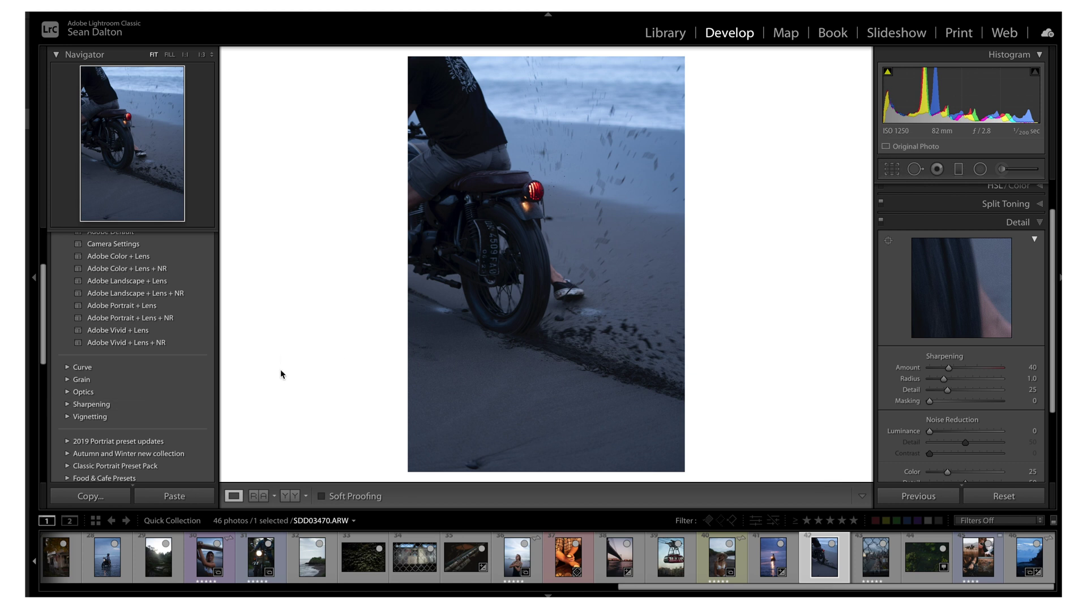
{"action": "scroll", "coordinate": [167, 384], "scroll_direction": "down", "scroll_amount": 12}
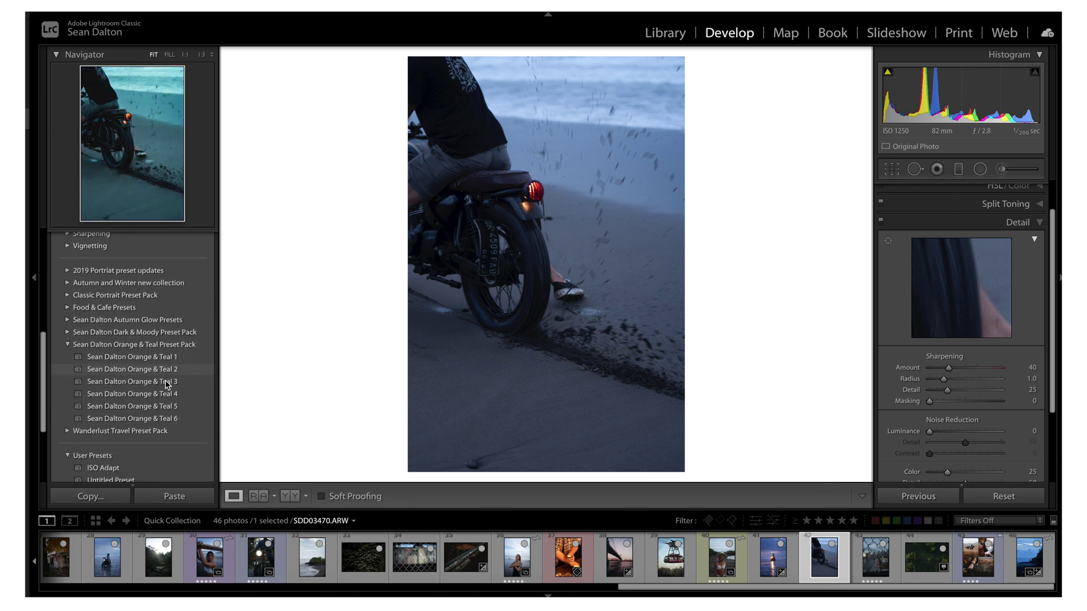
{"action": "mouse_move", "coordinate": [85, 347]}
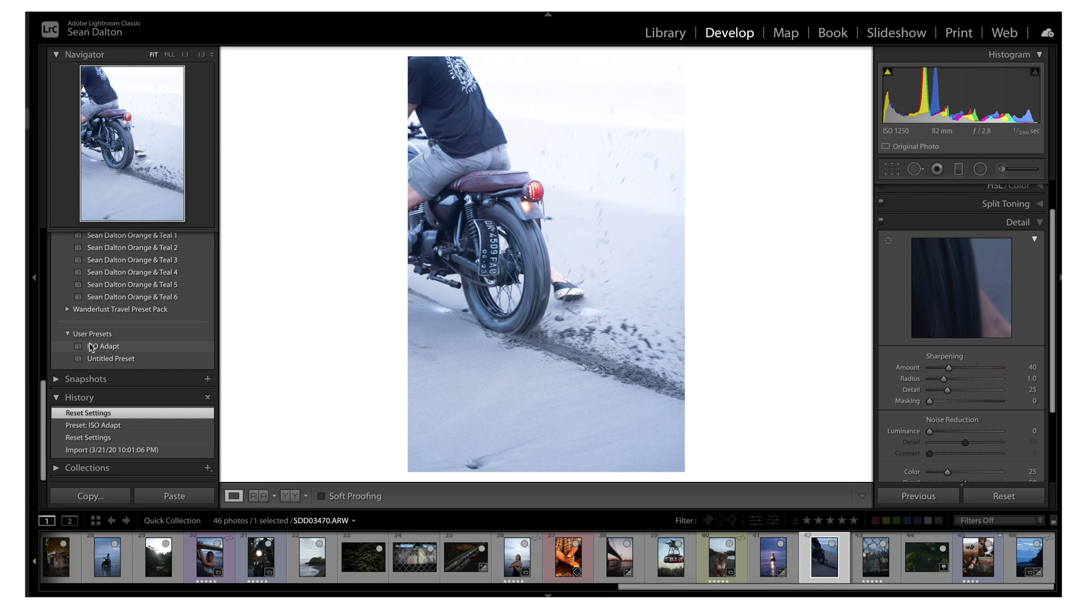
{"action": "left_click", "coordinate": [101, 348]}
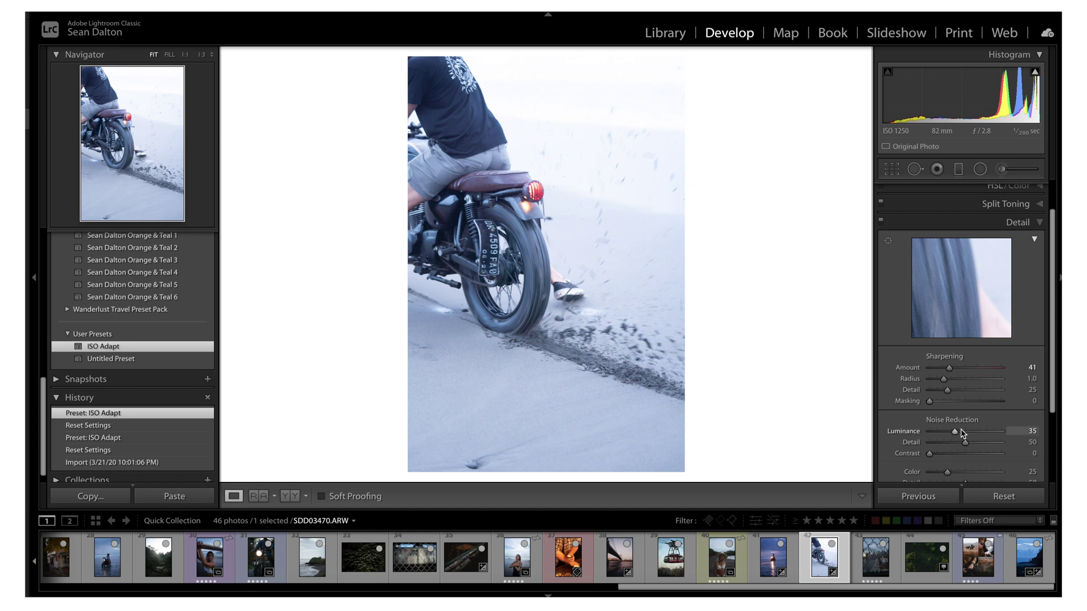
{"action": "scroll", "coordinate": [1019, 320], "scroll_direction": "up", "scroll_amount": 2}
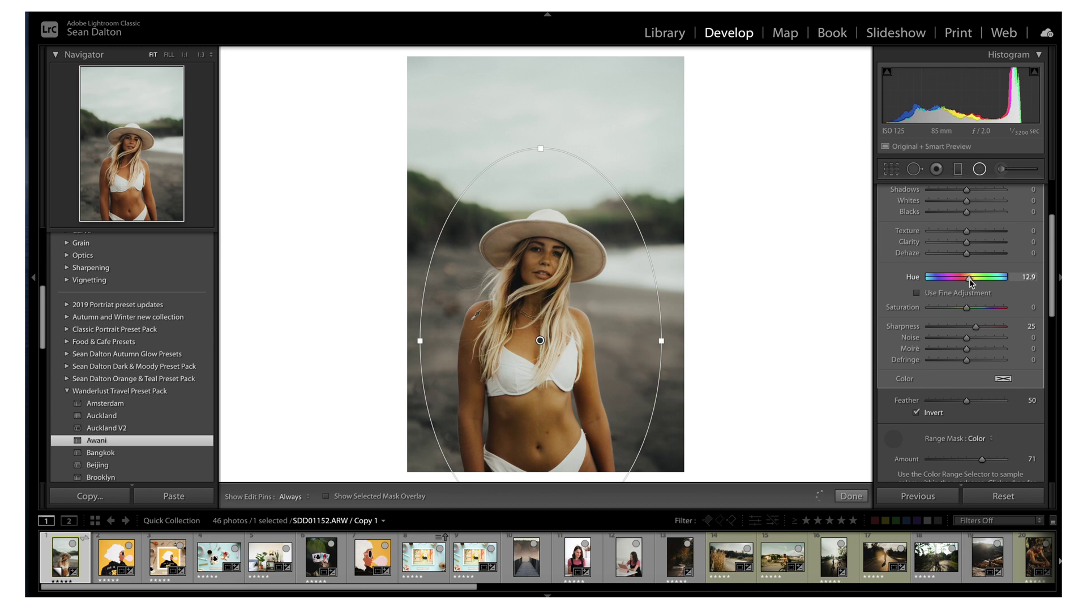
Shift the radial filter's hue further upward on the portrait of the woman in the hat
{"action": "mouse_move", "coordinate": [969, 285]}
{"action": "left_mouse_down"}
{"action": "mouse_move", "coordinate": [917, 291]}
{"action": "mouse_move", "coordinate": [978, 286]}
{"action": "left_mouse_up"}
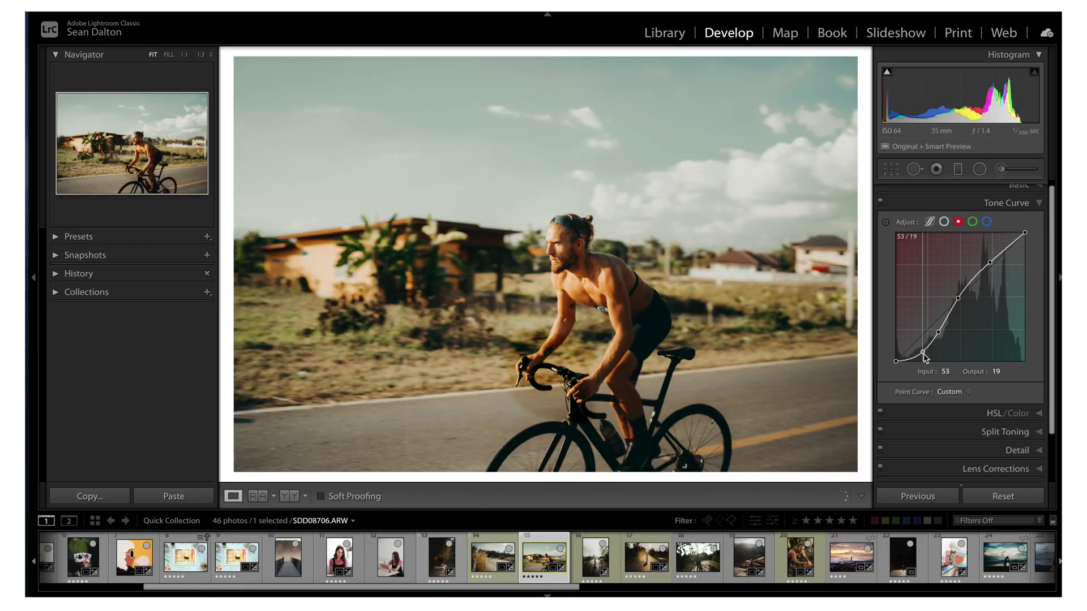
Fine-tune the lowest shadow point of the red channel curve on the cyclist photo and display its green and blue curves
{"action": "left_click_drag", "start_coordinate": [924, 355], "coordinate": [923, 352]}
{"action": "left_click", "coordinate": [972, 222]}
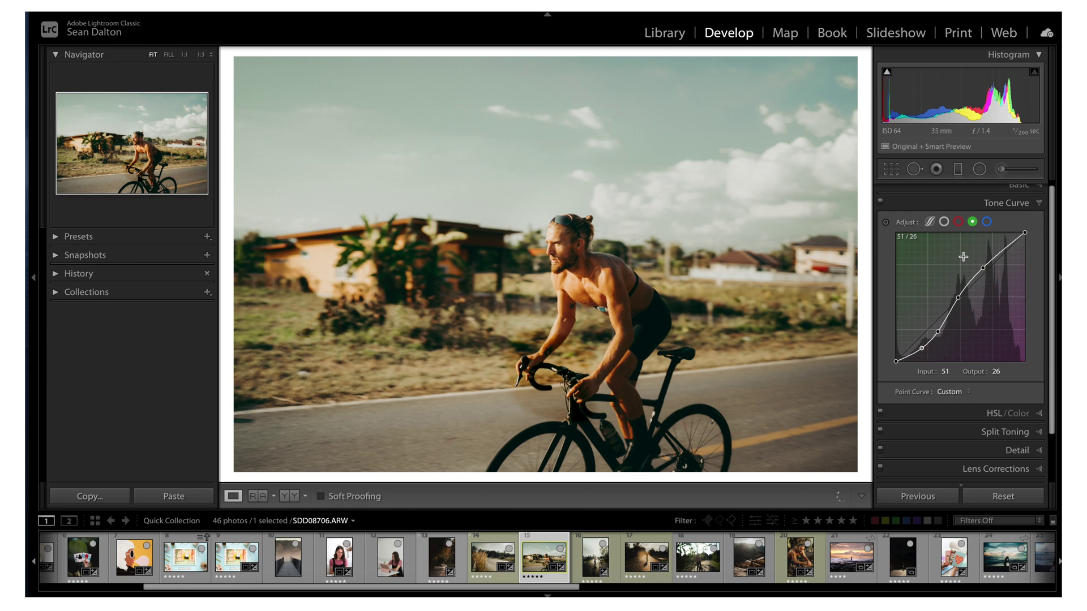
{"action": "left_click", "coordinate": [985, 221]}
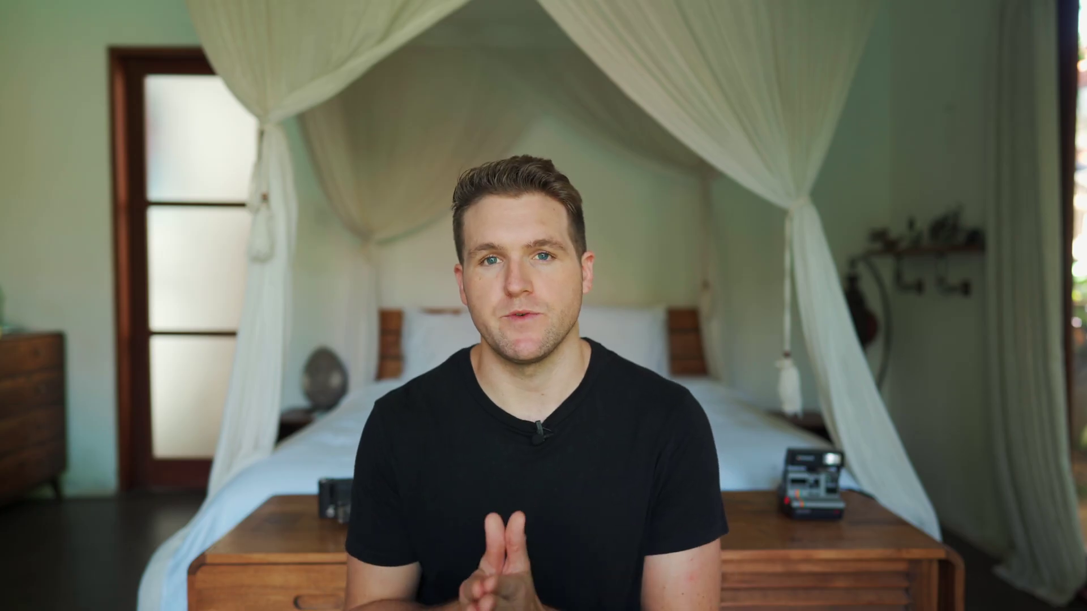